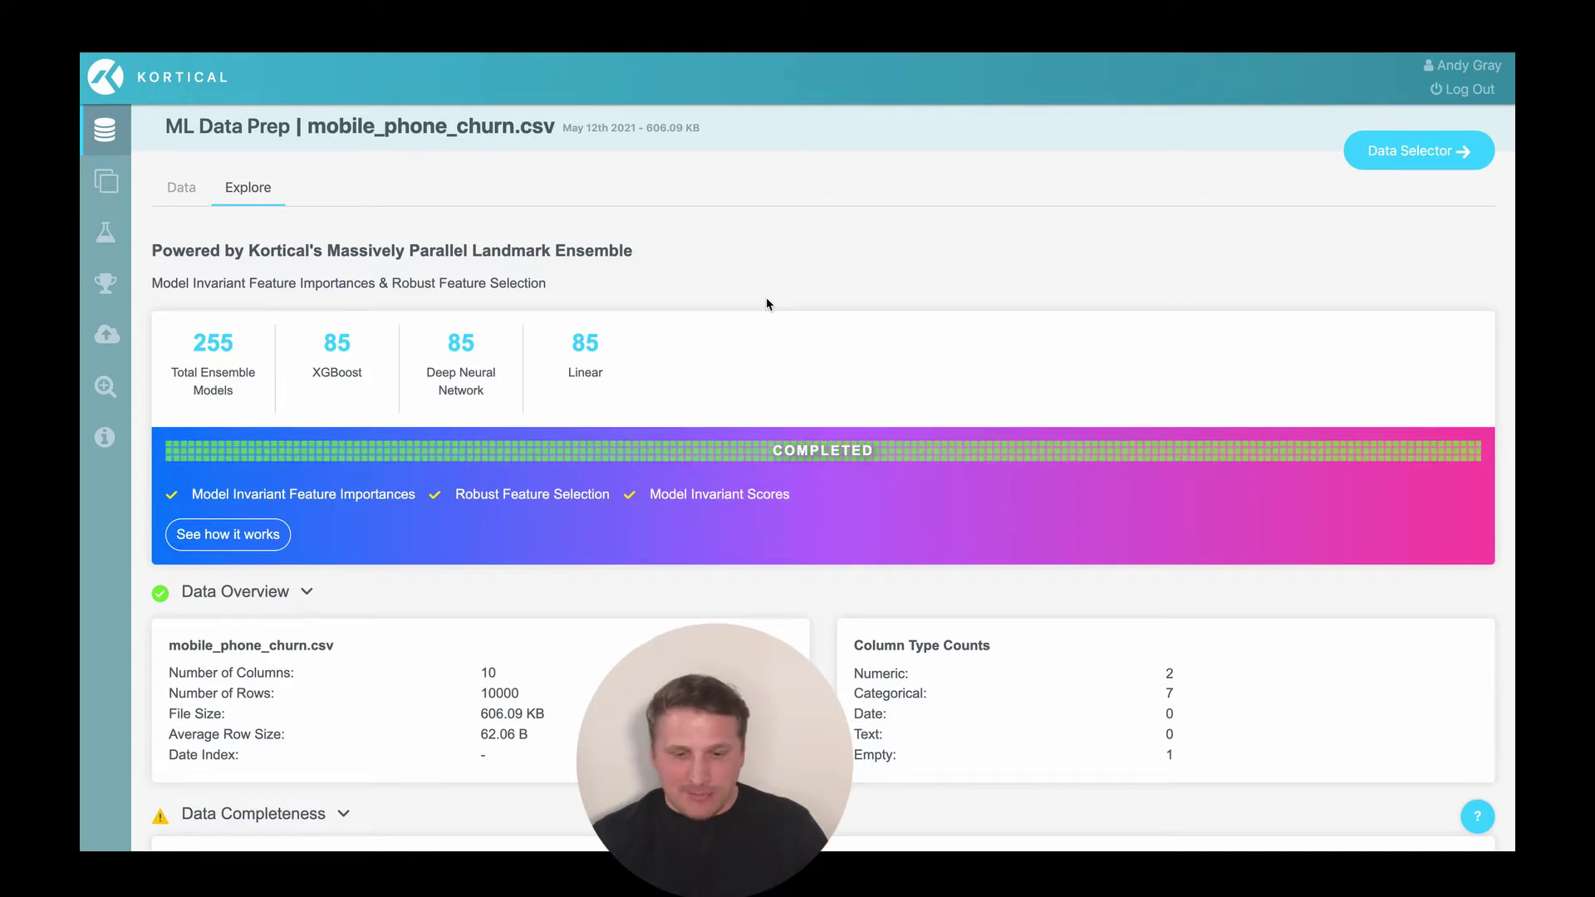
Review the data overview and the Data Completeness chart, checking the Primary Usage, Marital Status and Churn Reason bars.
scroll(601, 496, down, 5)
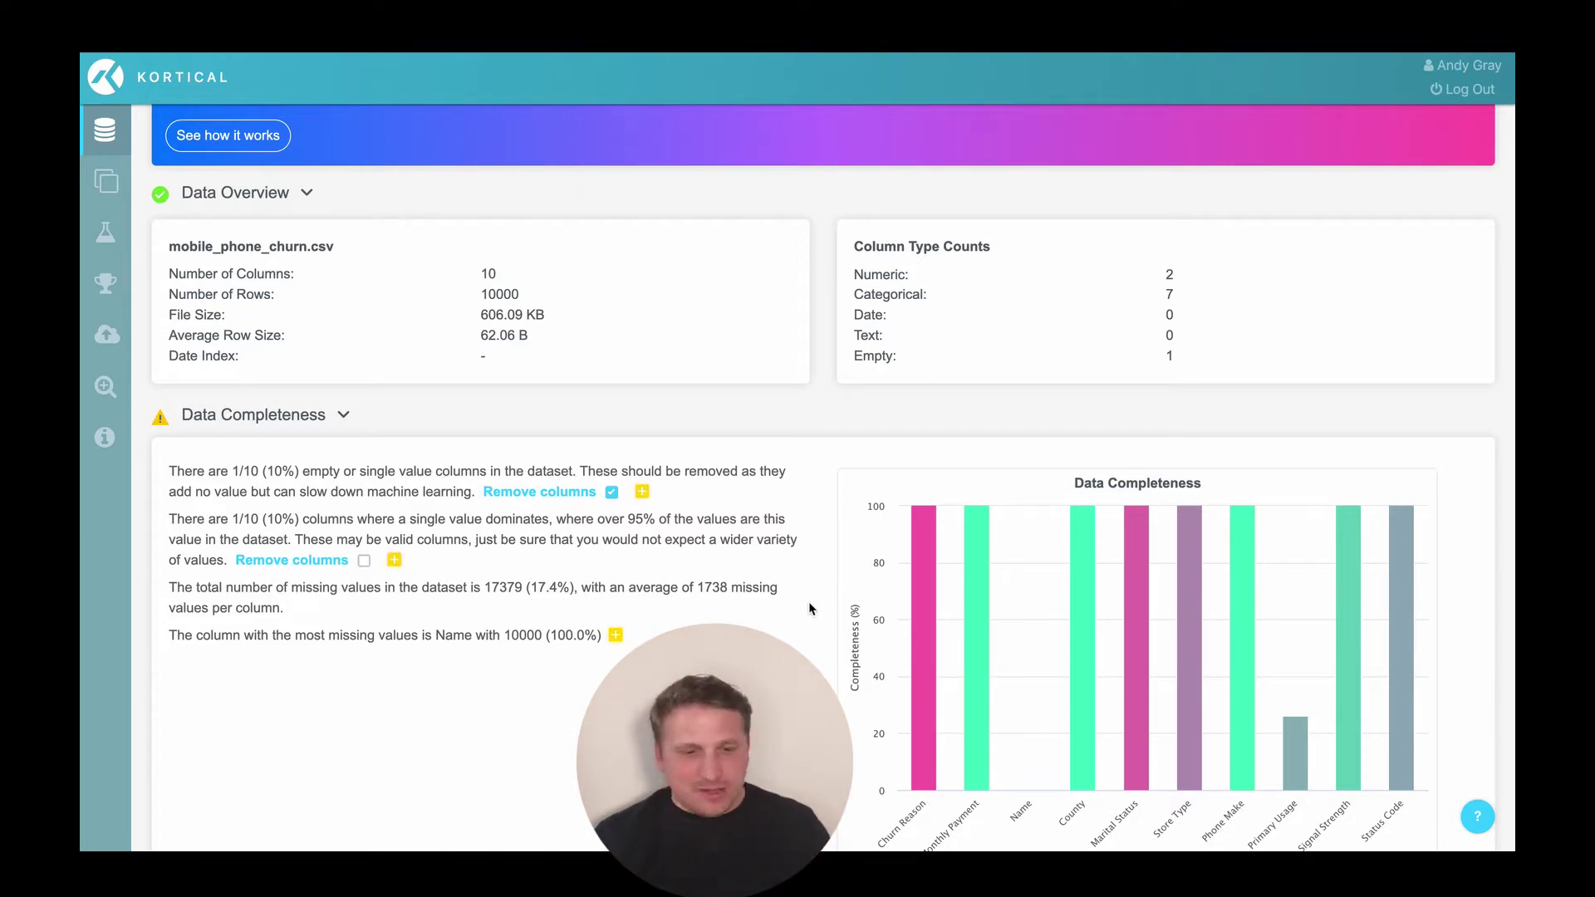
scroll(809, 605, down, 3)
scroll(809, 611, down, 1)
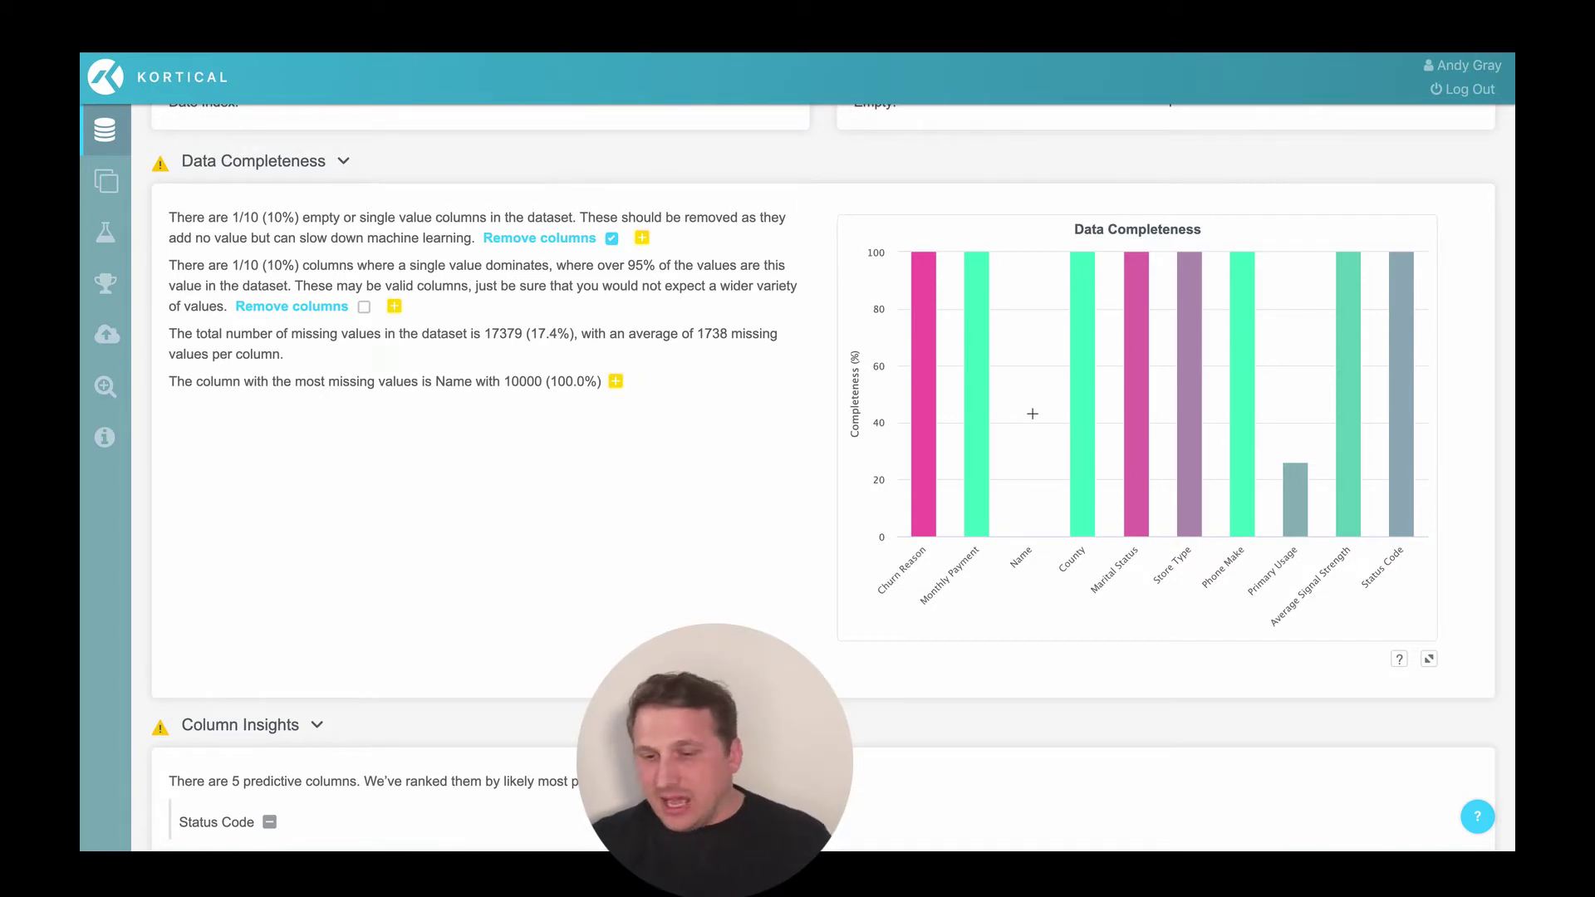
mouse_move(1301, 491)
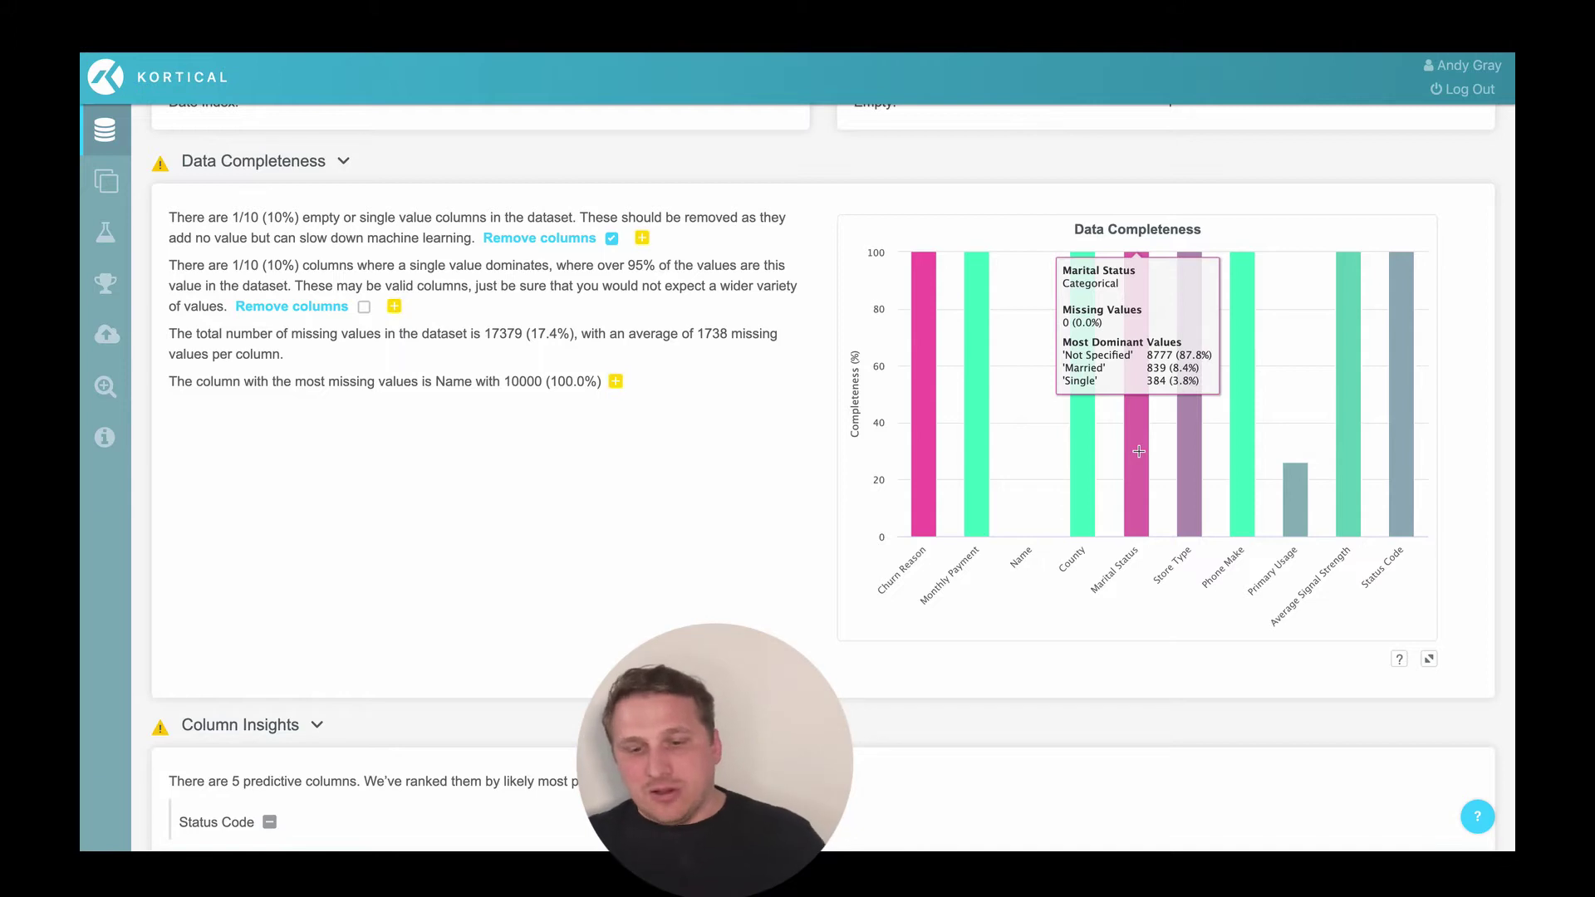
mouse_move(924, 423)
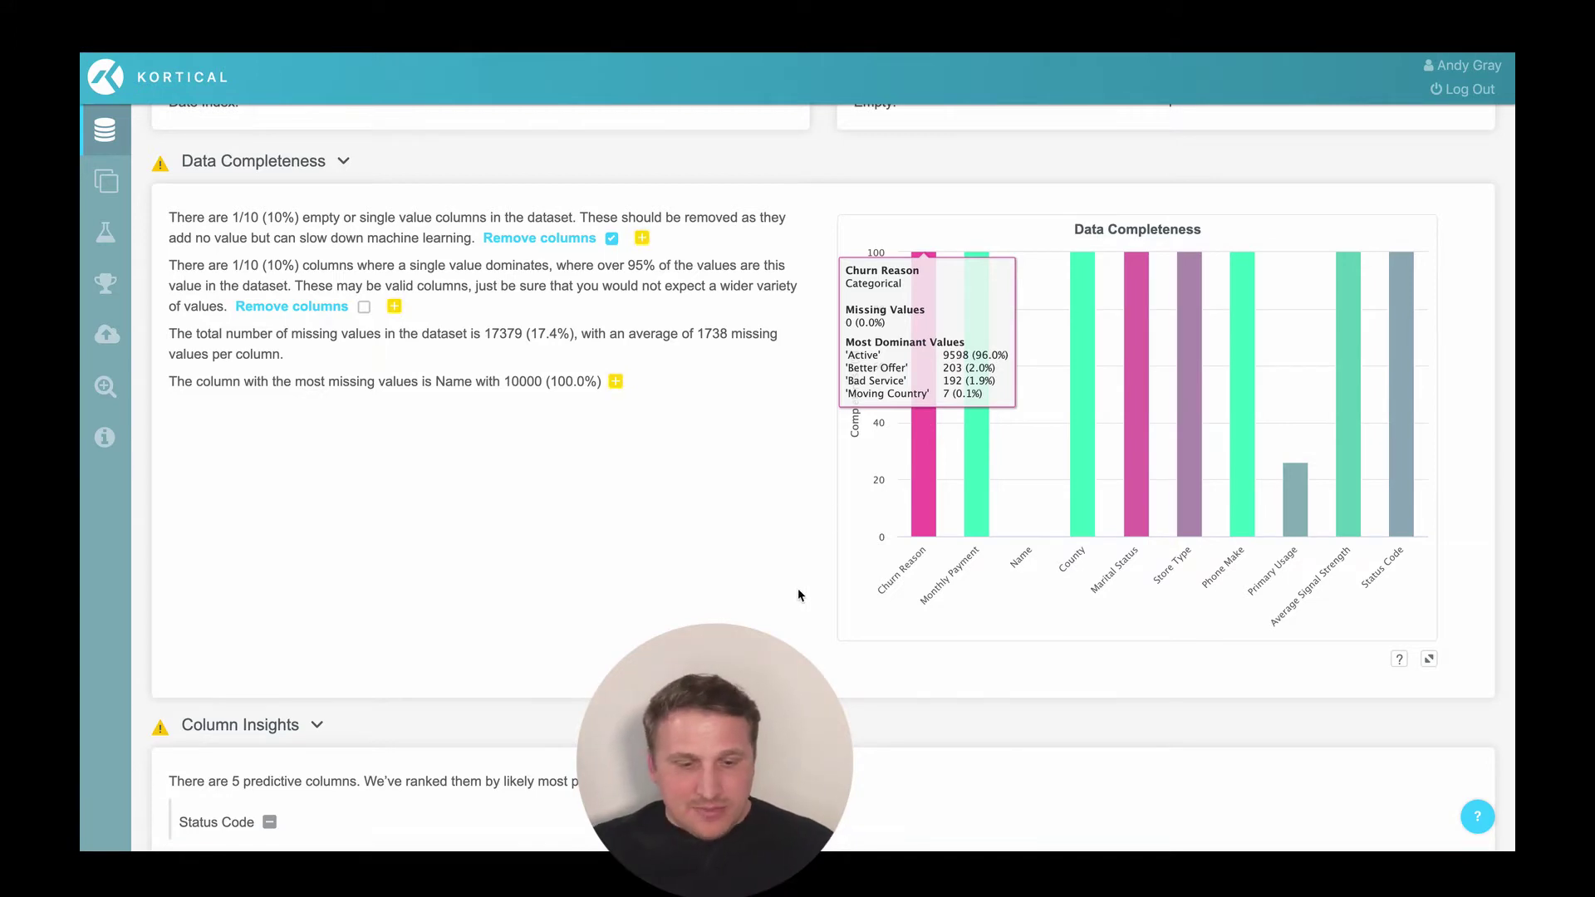
Collapse the Status Code details in Column Insights and examine the Feature Importances chart.
scroll(797, 591, down, 5)
scroll(797, 595, down, 1)
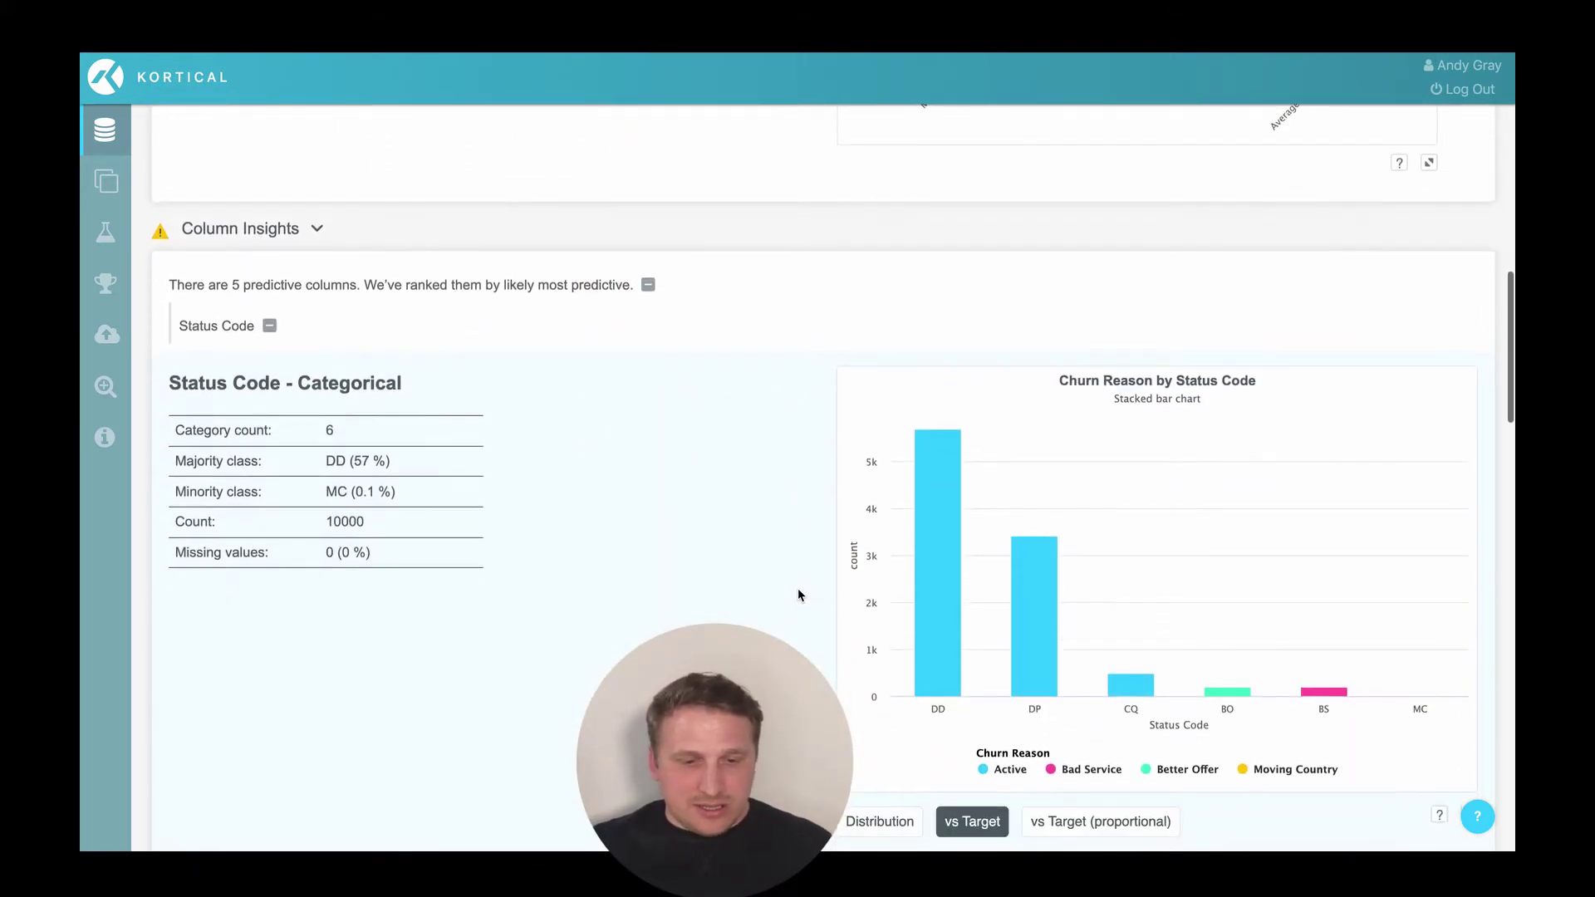
click(270, 320)
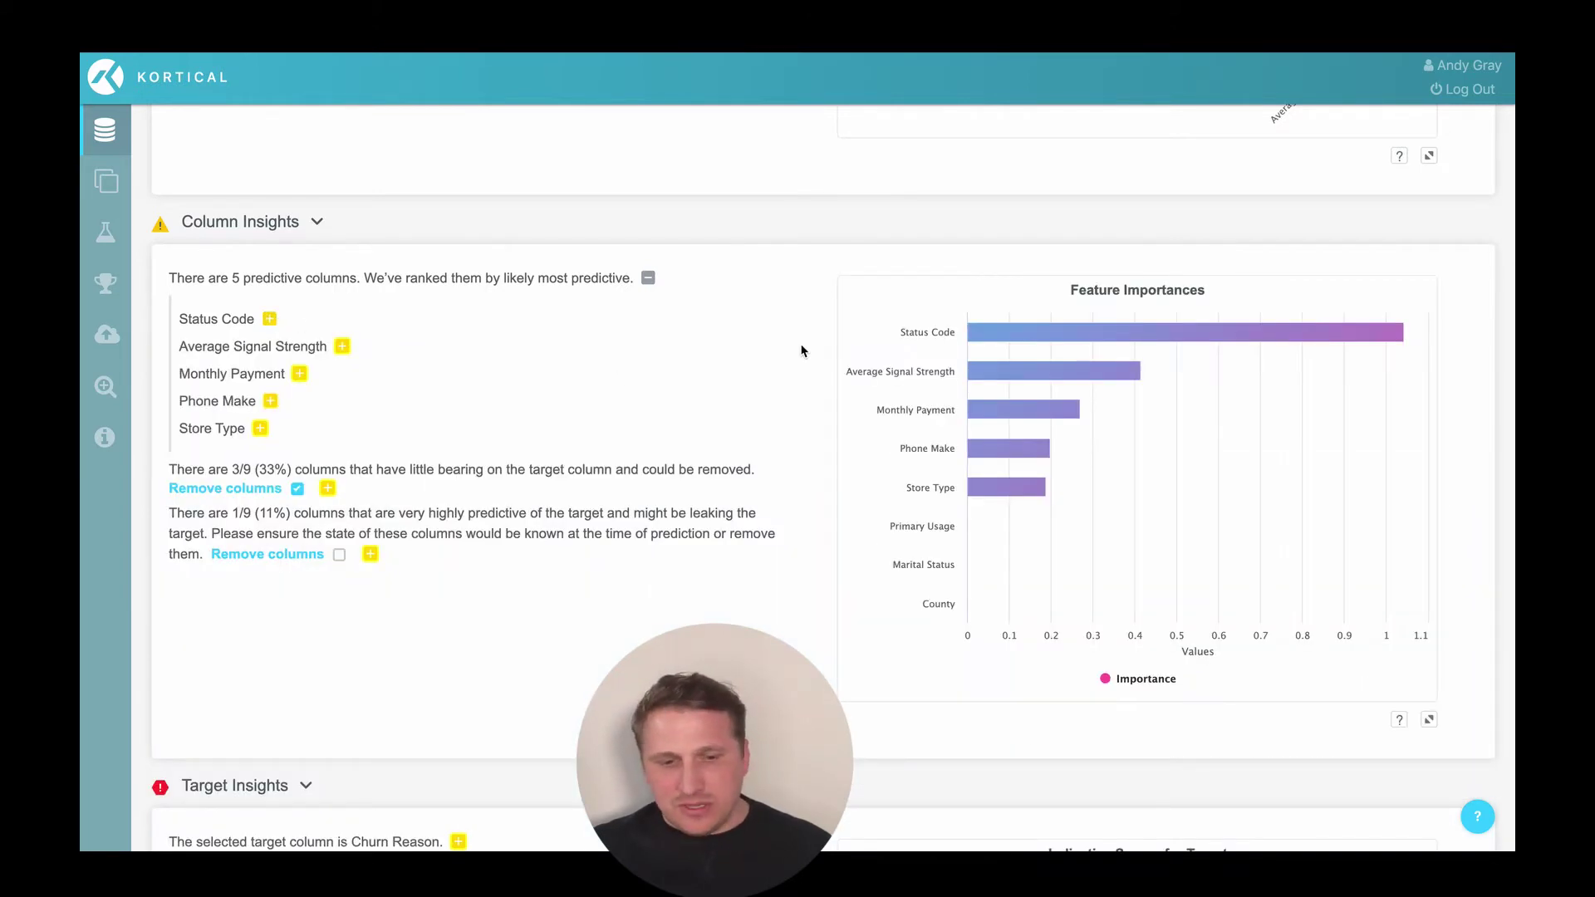
scroll(766, 361, down, 1)
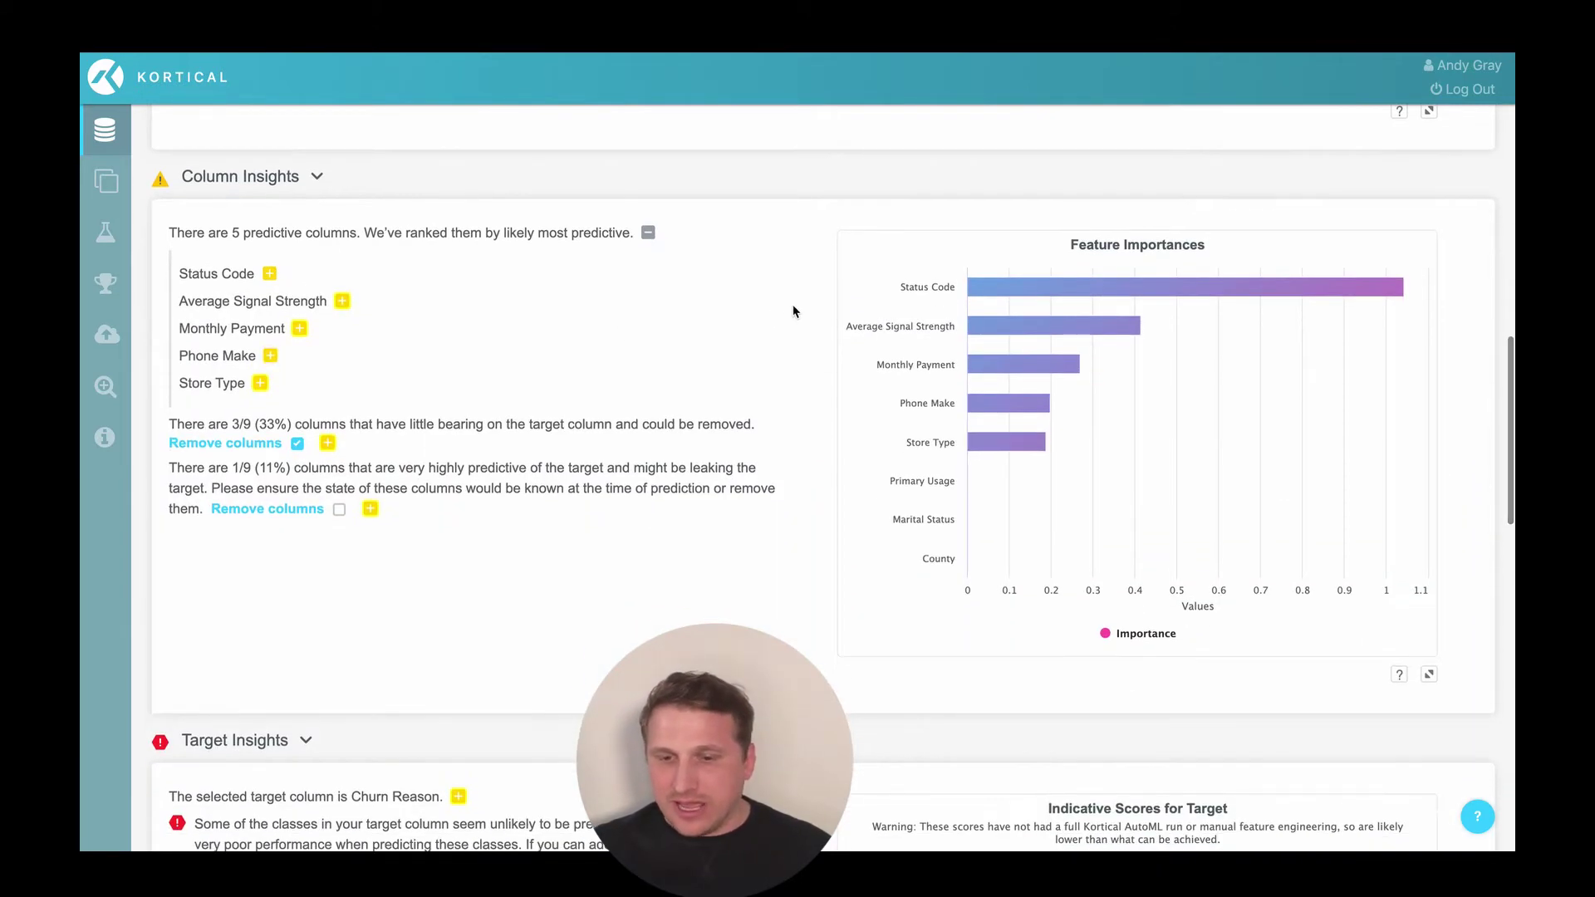
mouse_move(1103, 273)
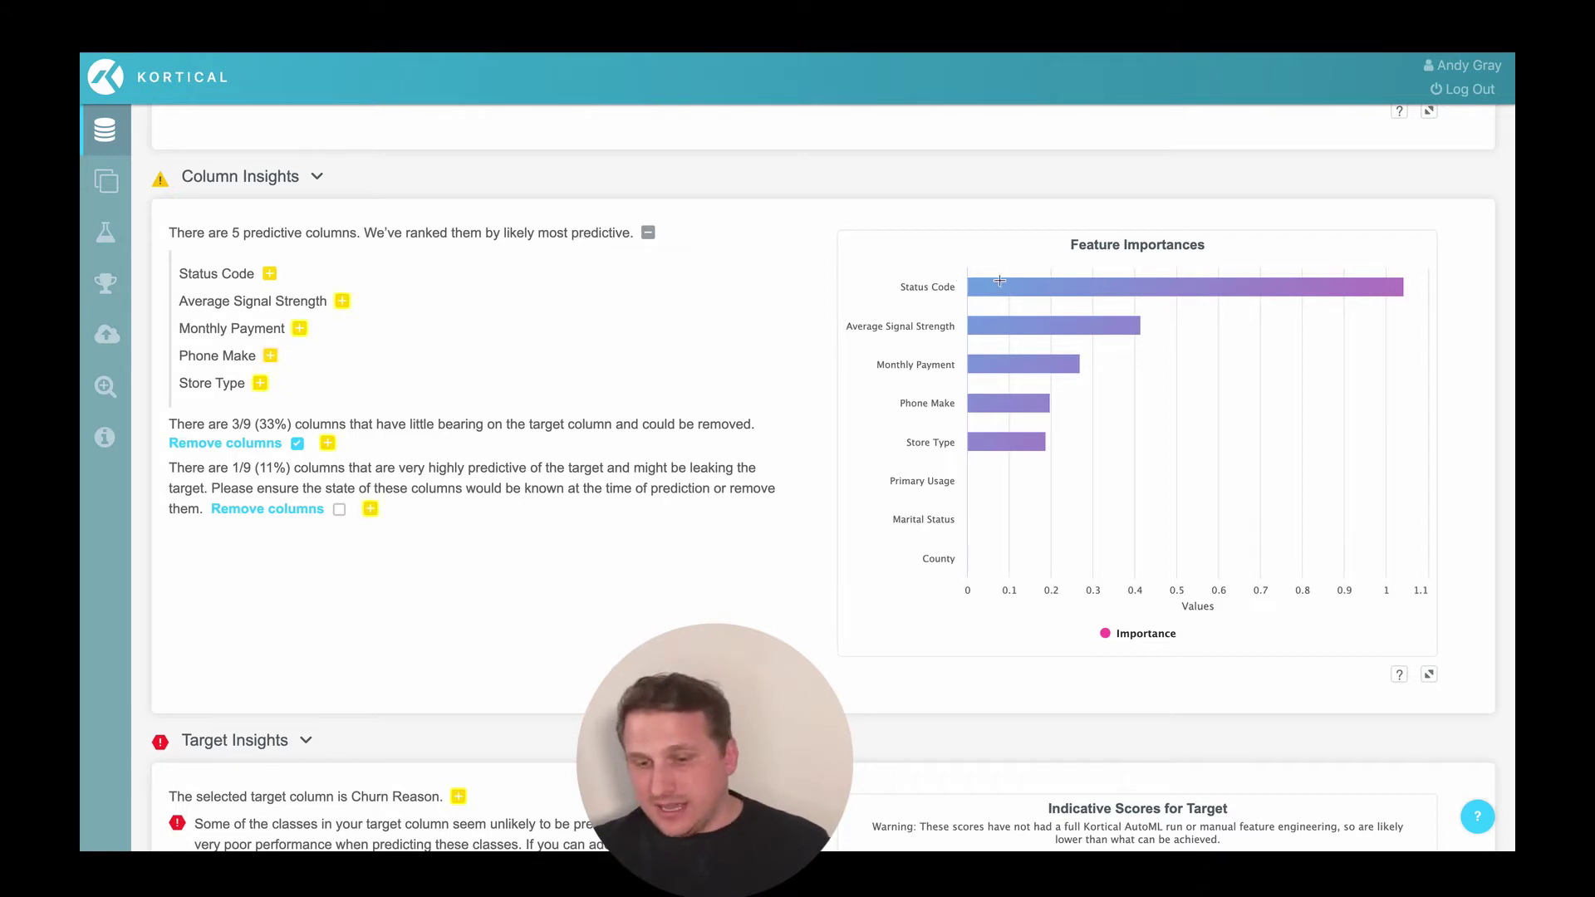
mouse_move(982, 472)
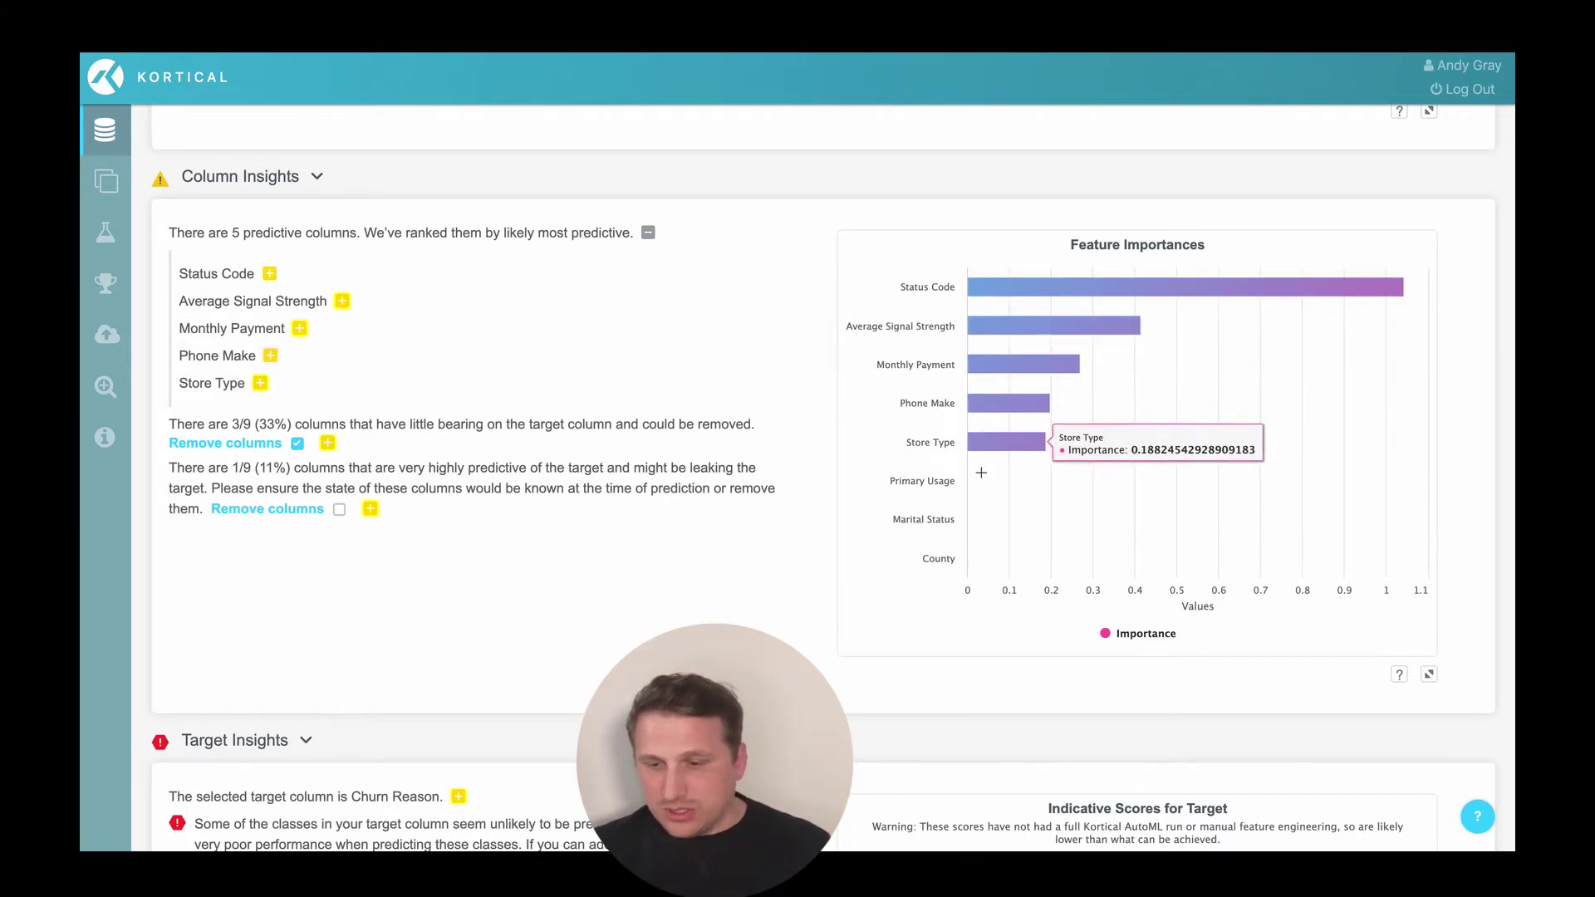
mouse_move(851, 349)
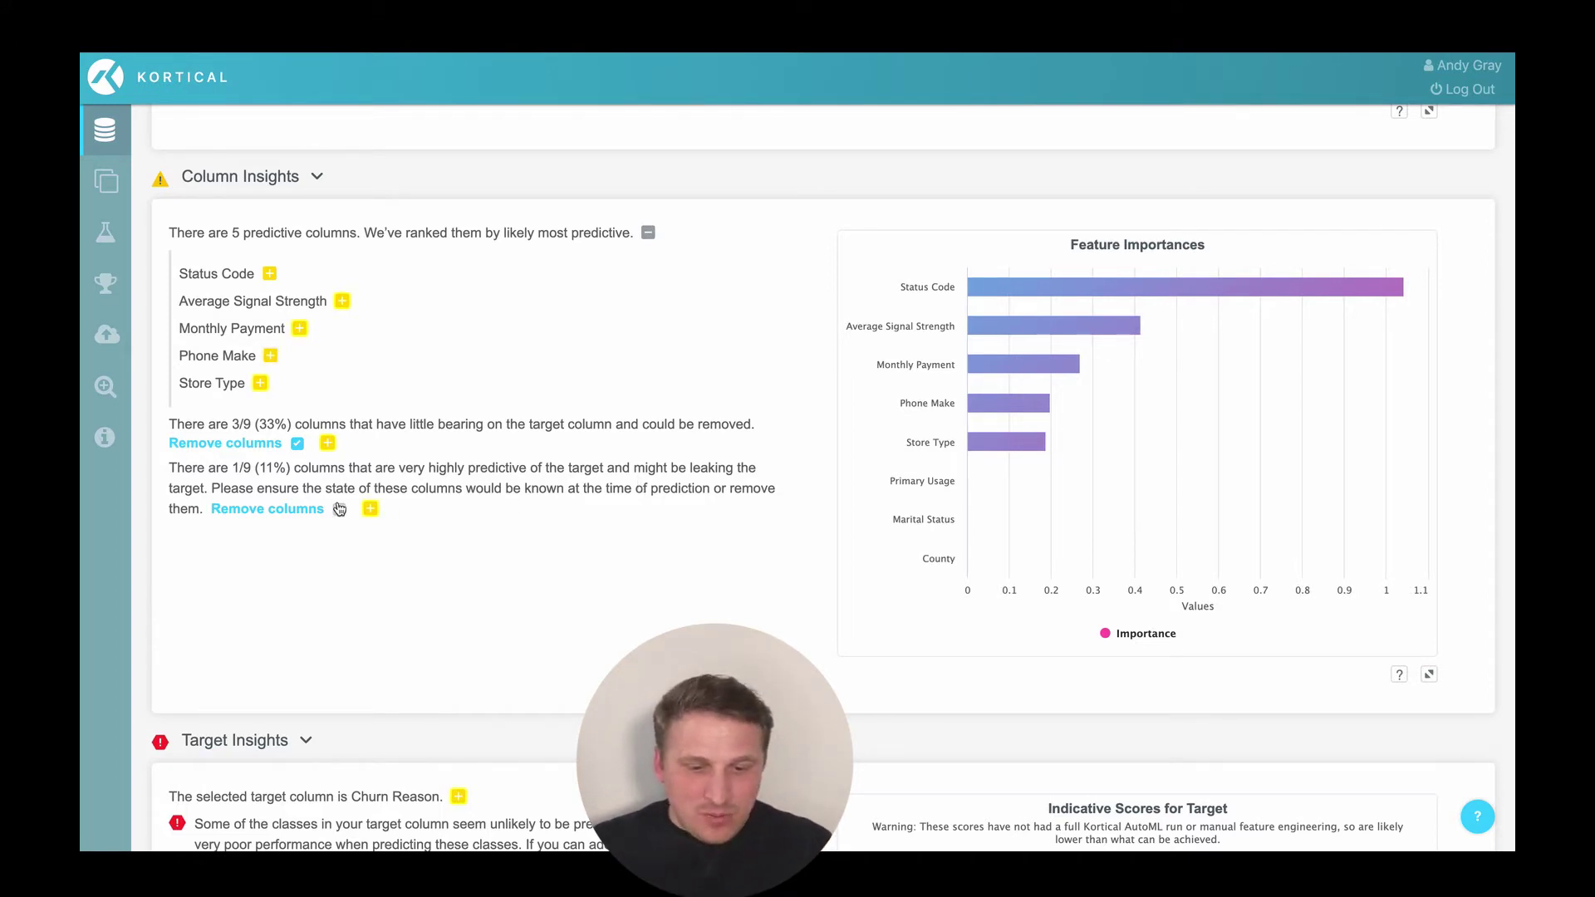
Expand Status Code under the possibly leaking columns and examine its proportional chart against the Churn Reason target.
click(371, 510)
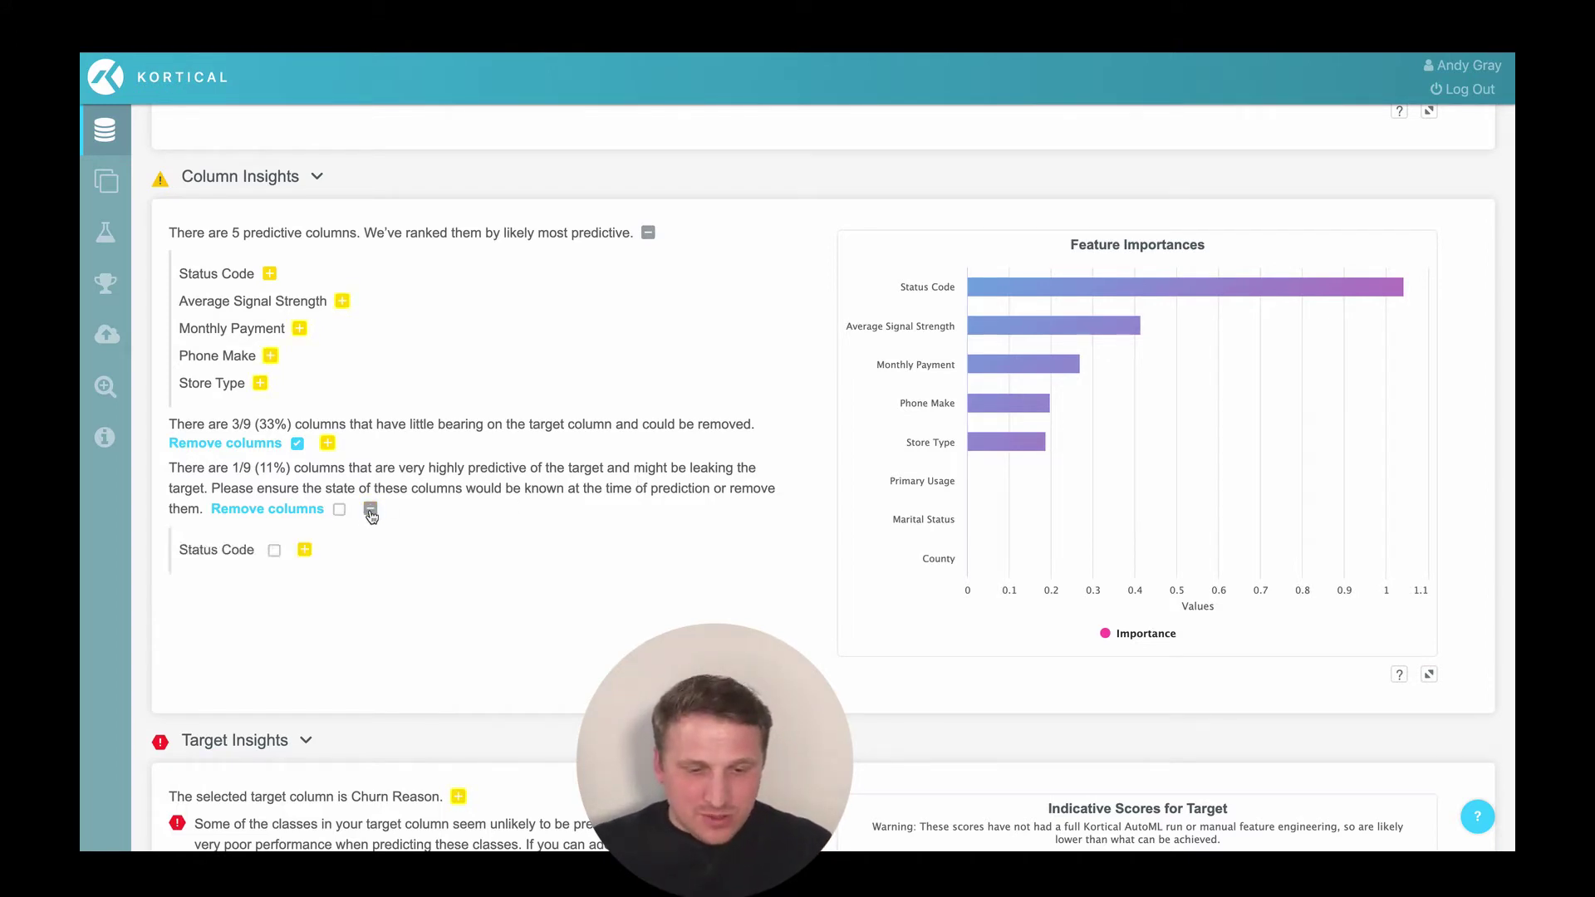
click(305, 553)
scroll(515, 638, down, 5)
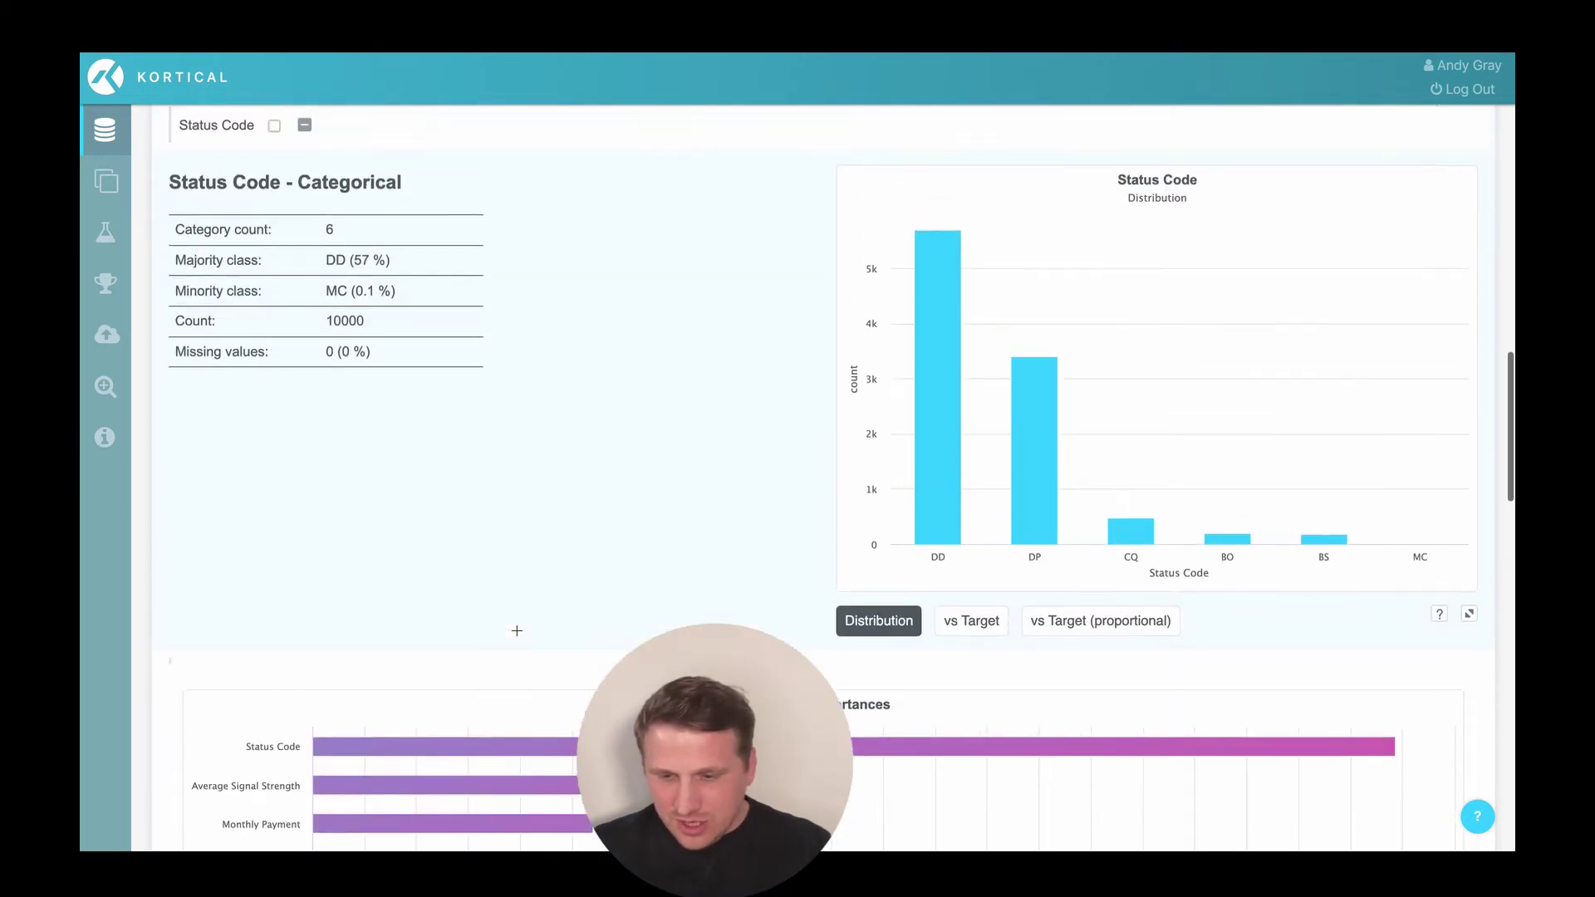
scroll(517, 630, up, 1)
click(1063, 652)
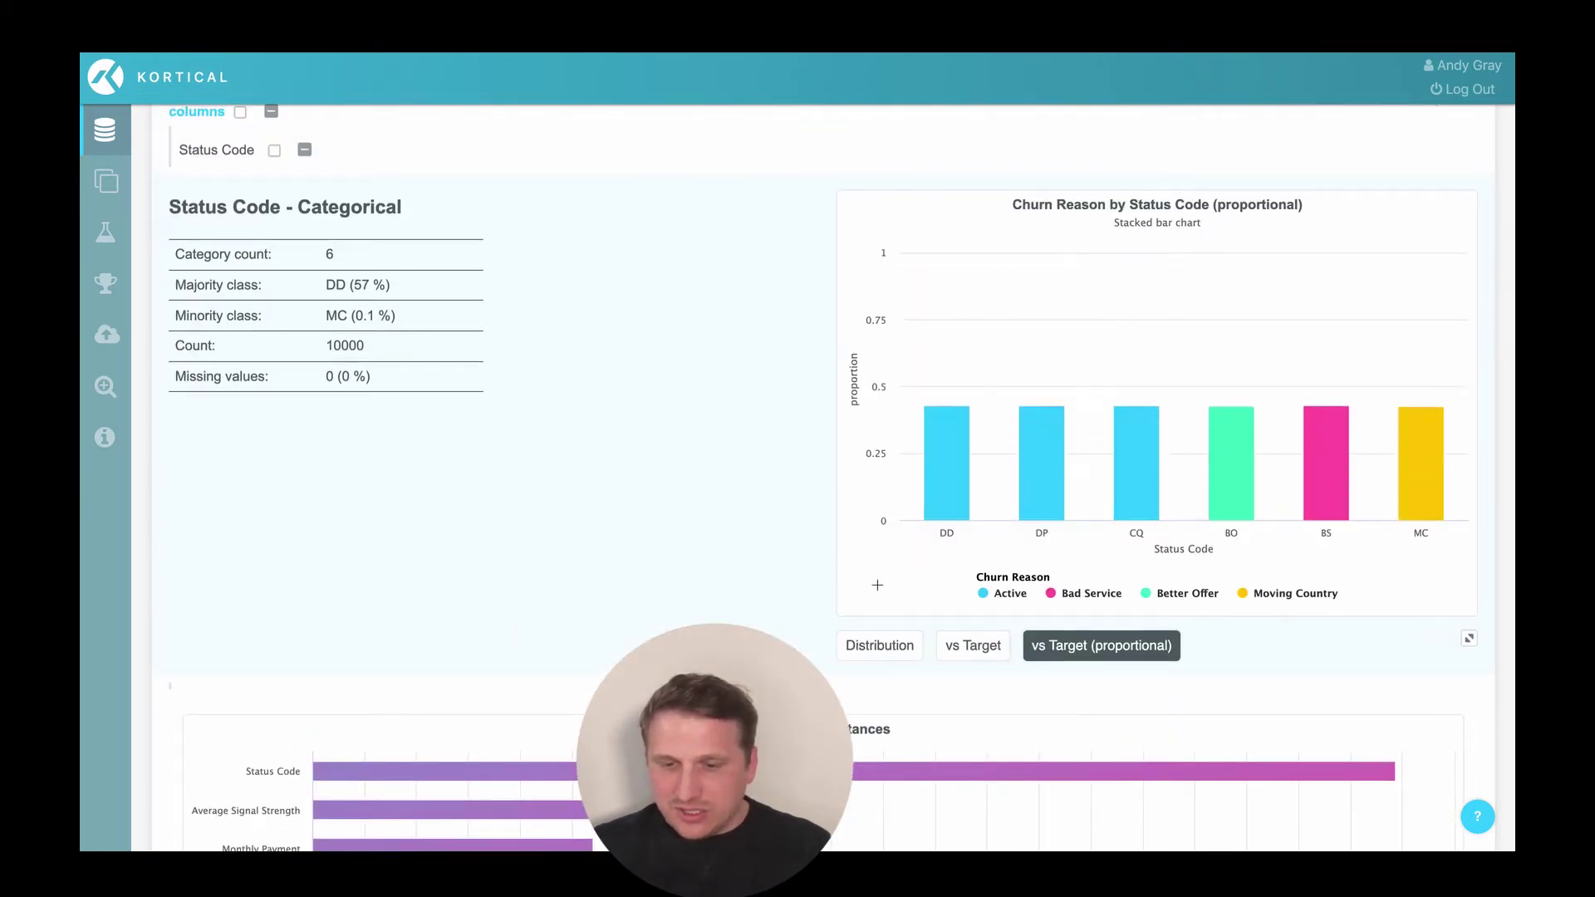
scroll(787, 470, up, 1)
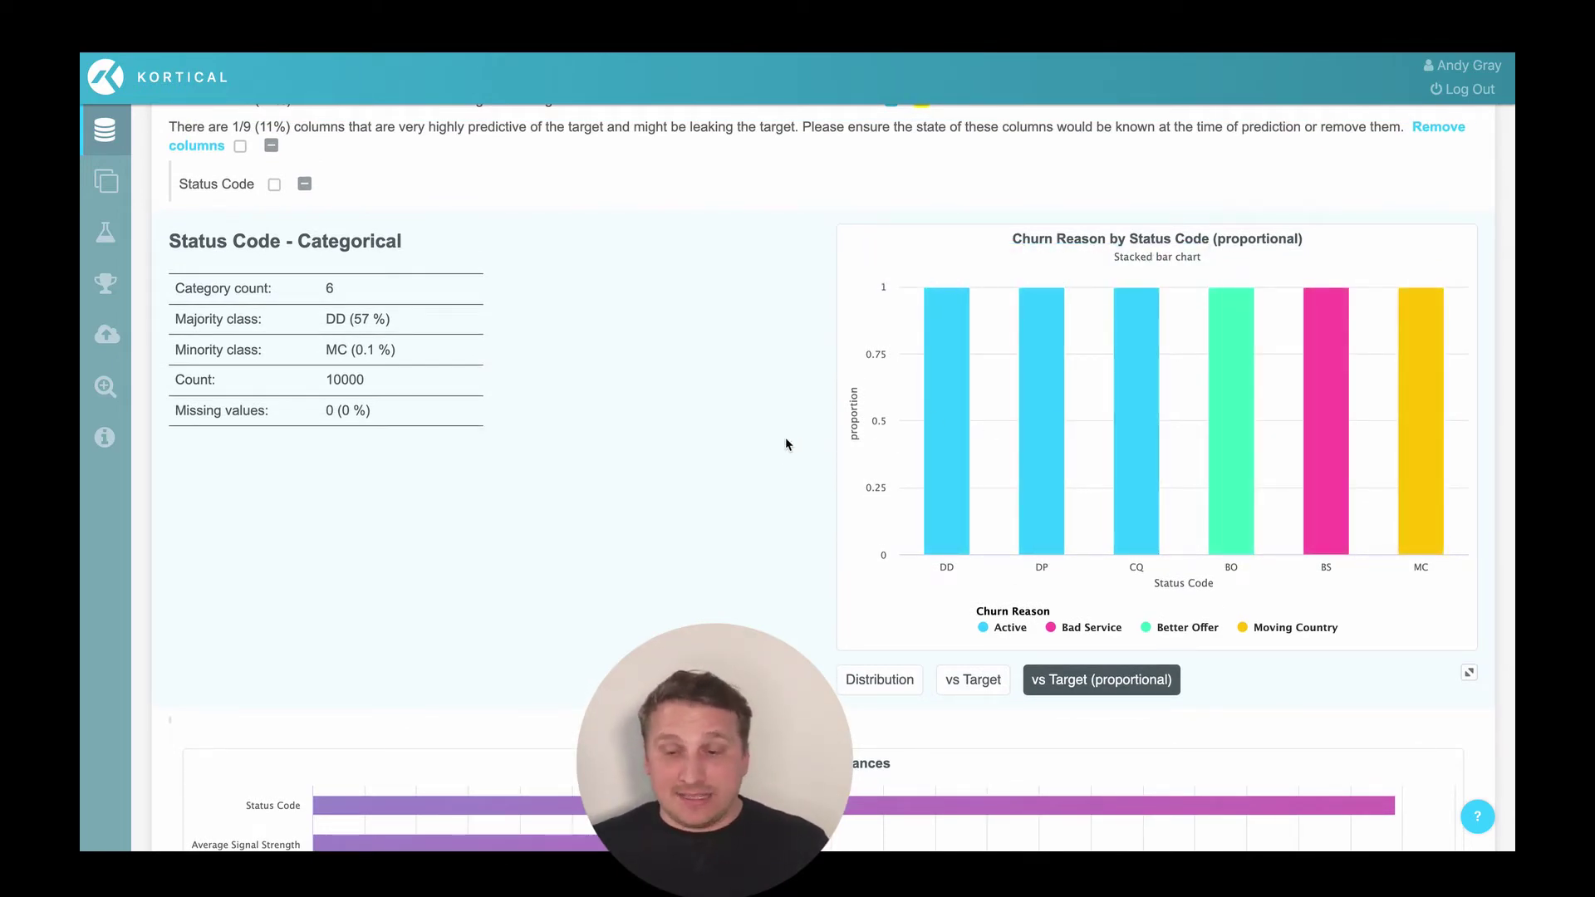
mouse_move(1233, 454)
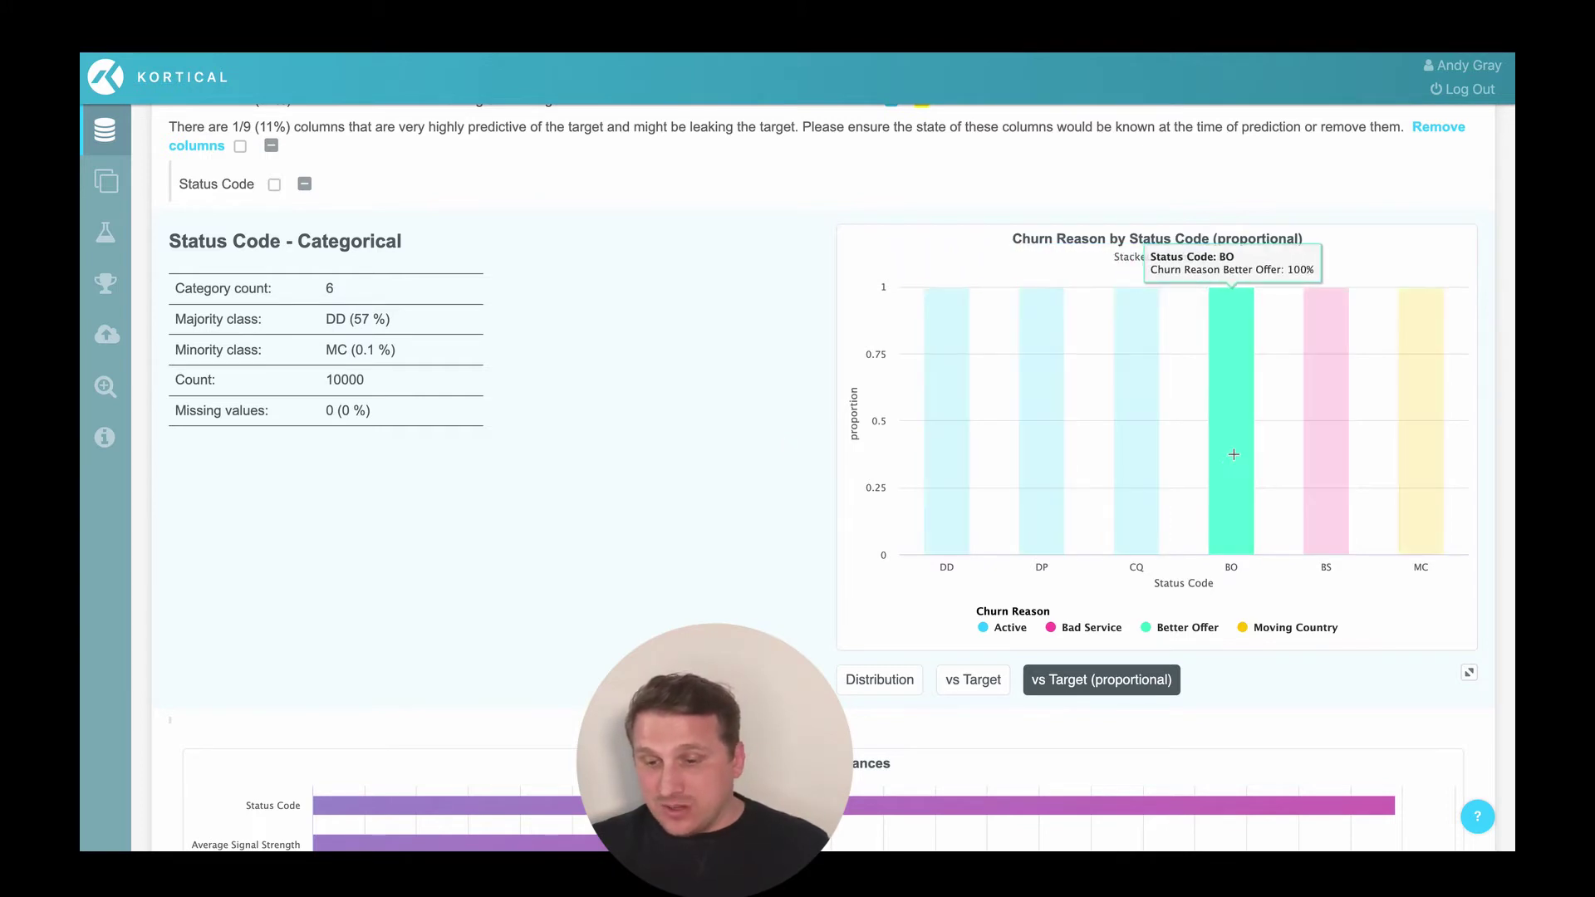
mouse_move(1422, 438)
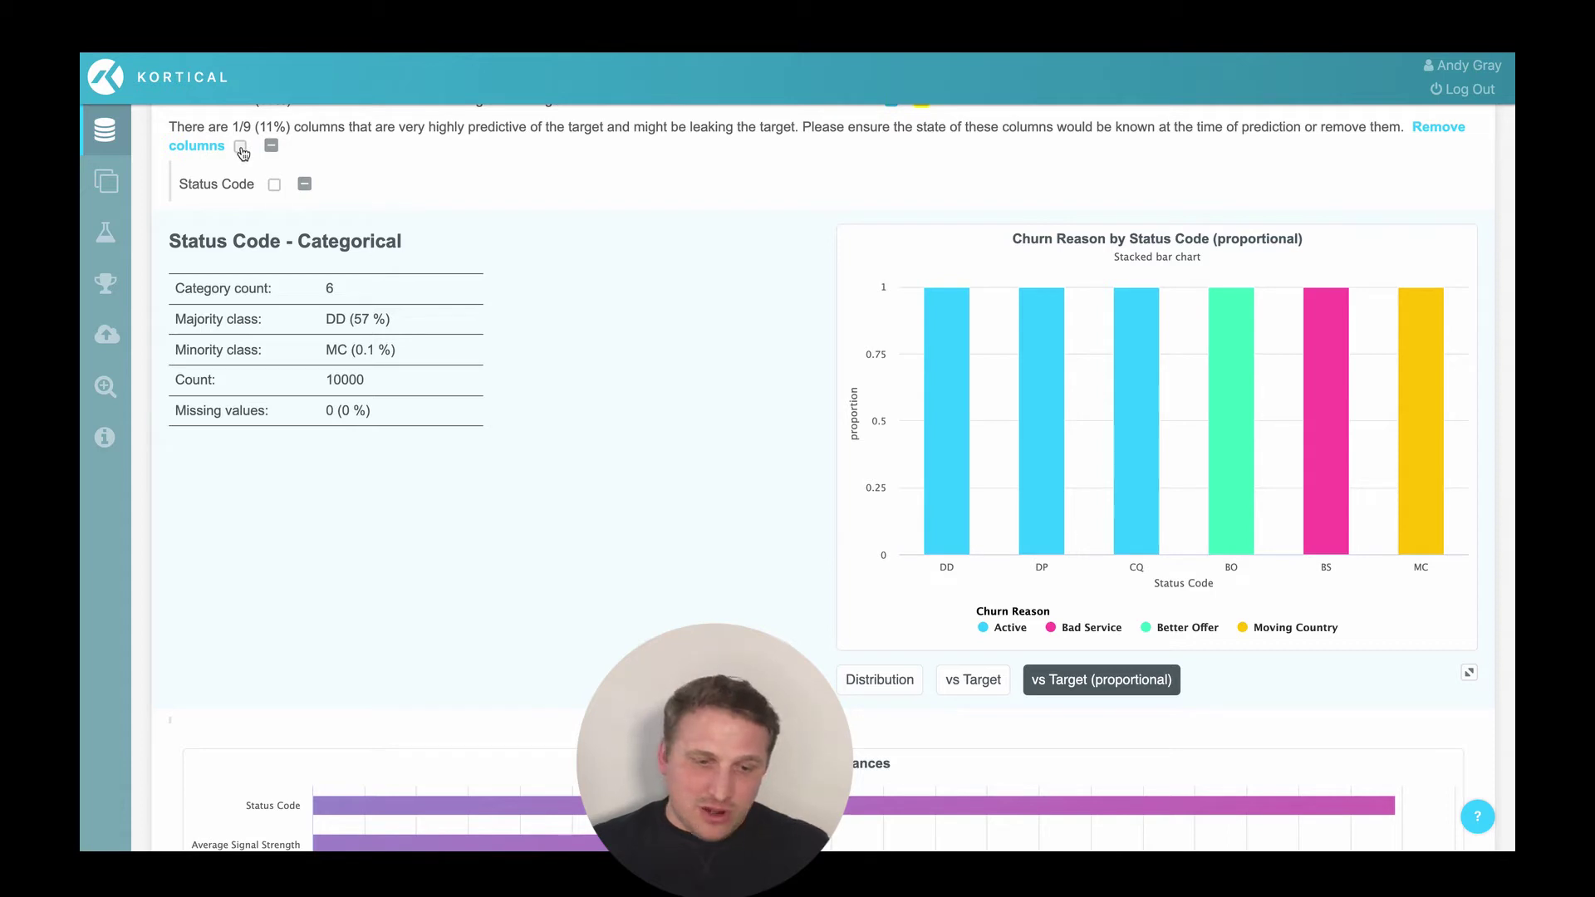
Mark the highly predictive, possibly leaking columns for removal and collapse their list.
click(241, 148)
click(272, 149)
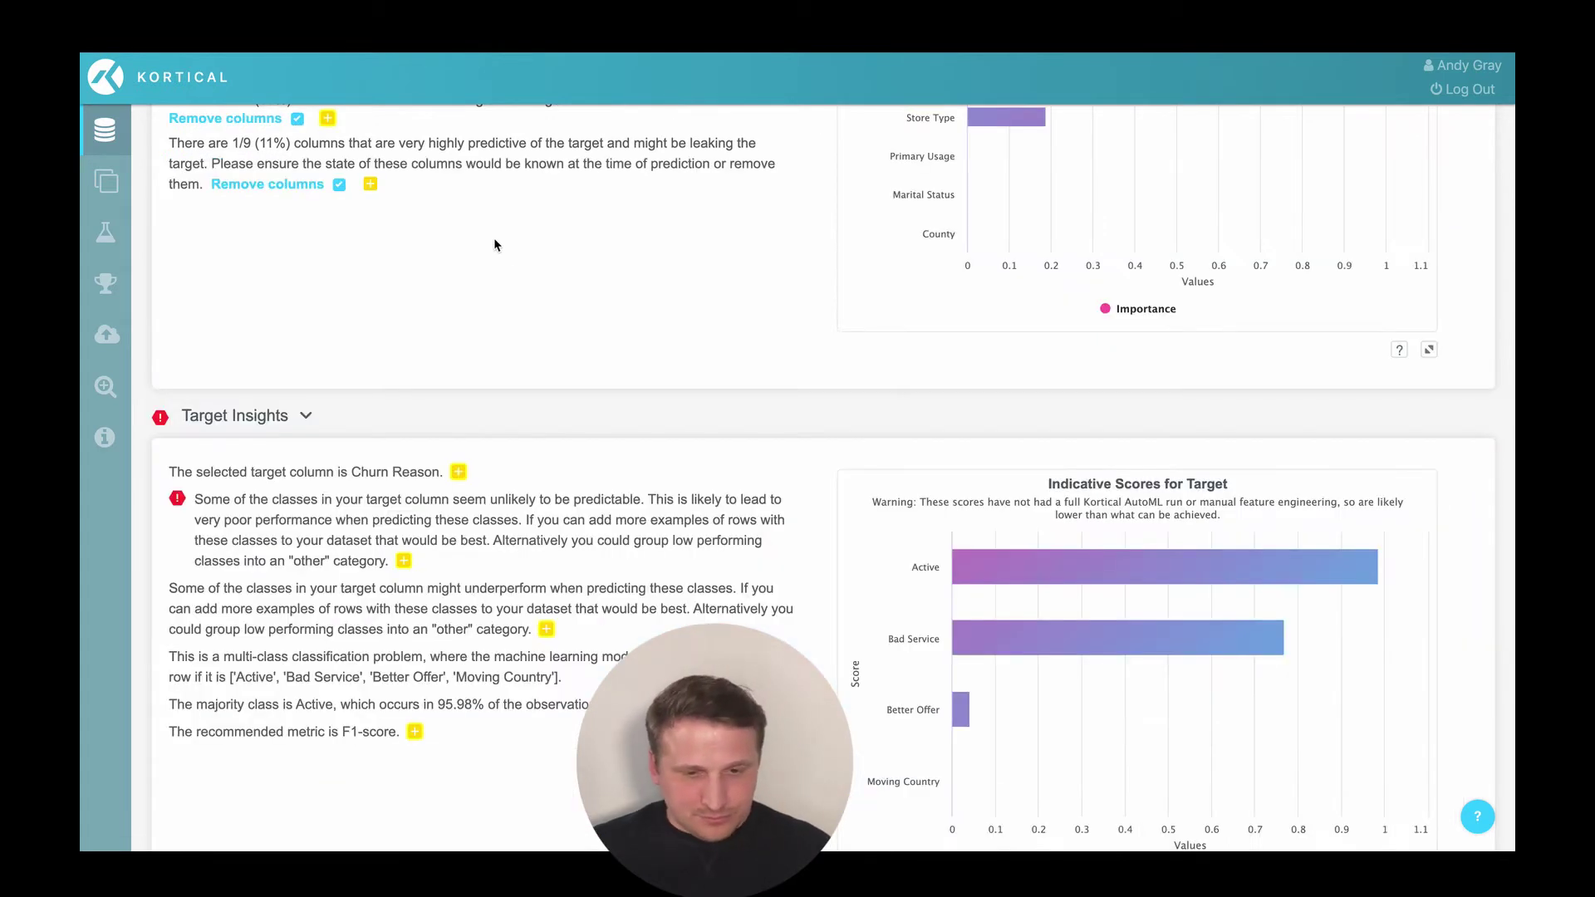
Examine Average Signal Strength plotted against the Churn Reason target, comparing the Active and Bad Service groups, and collapse its details.
scroll(556, 300, up, 4)
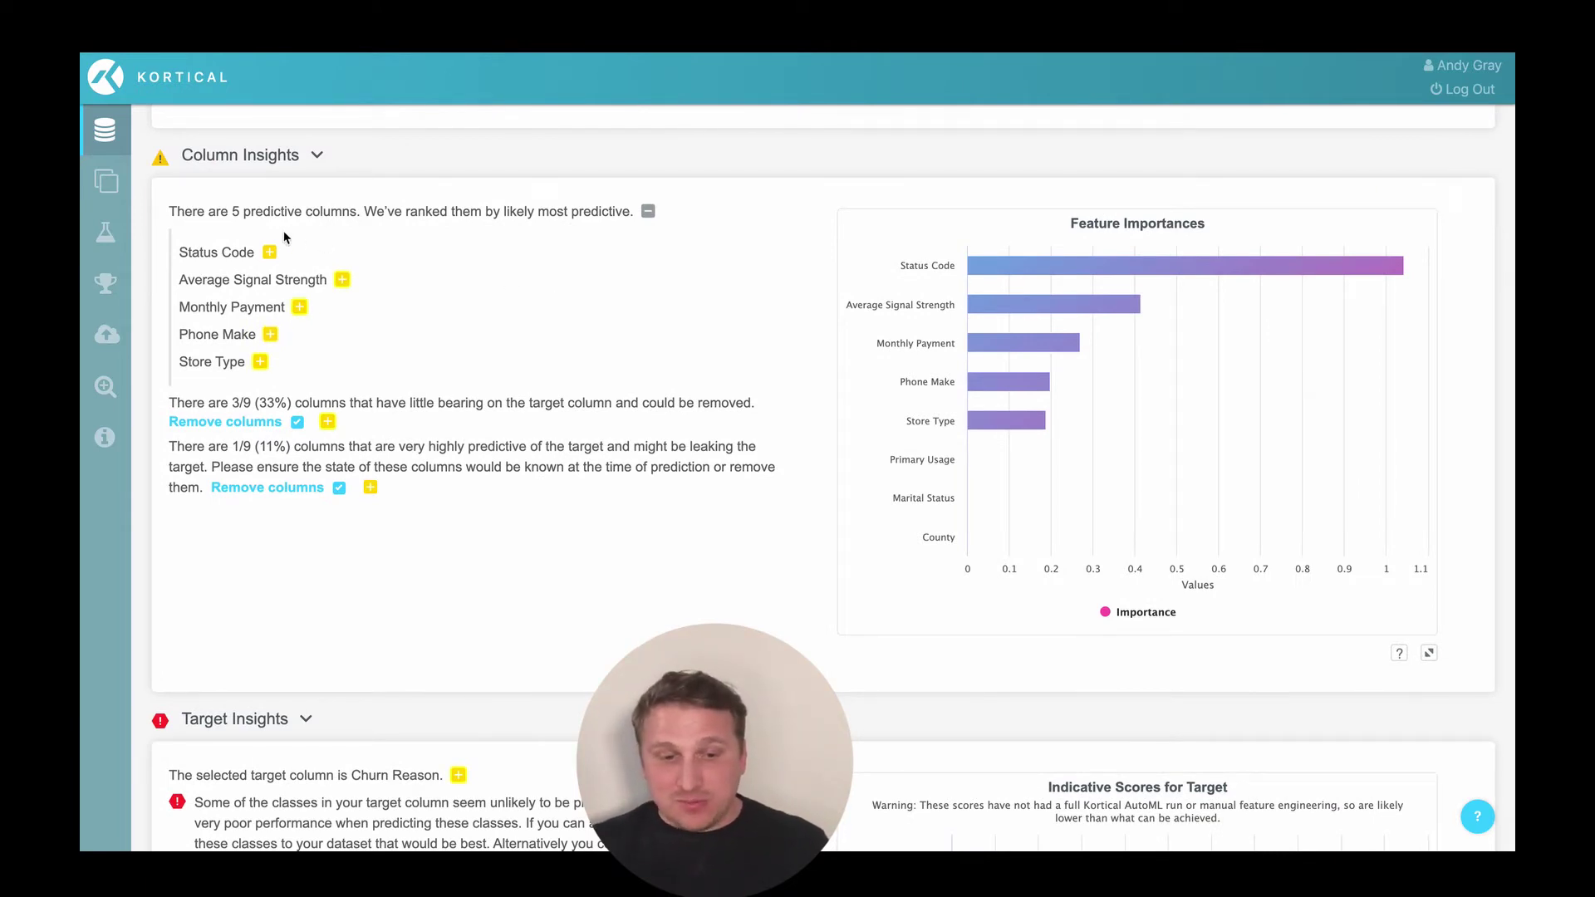
click(343, 280)
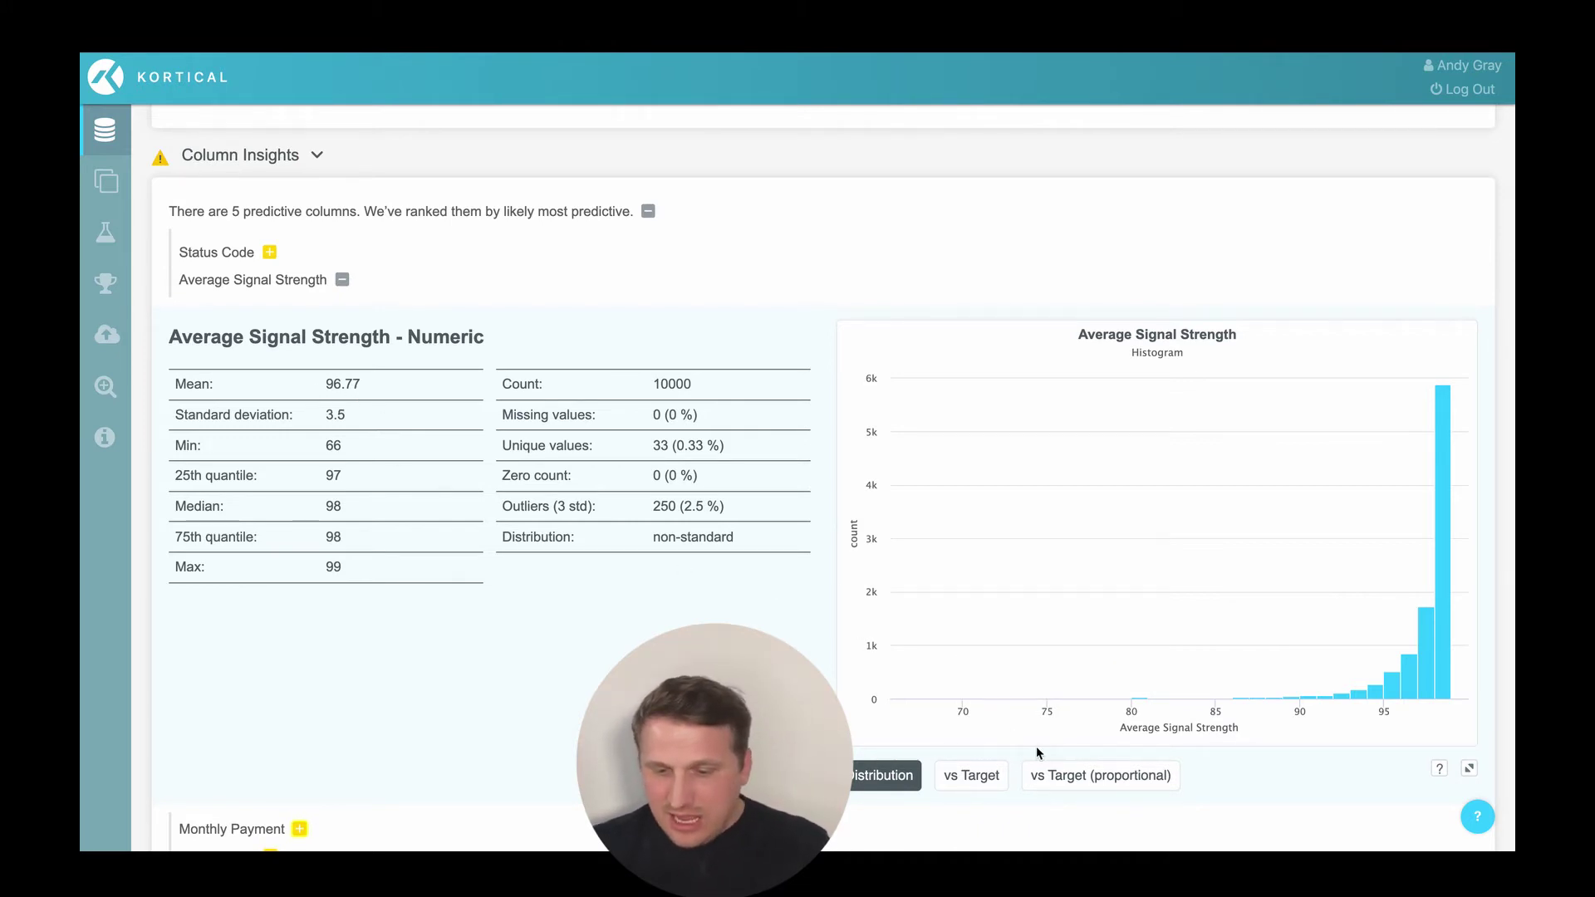
click(988, 780)
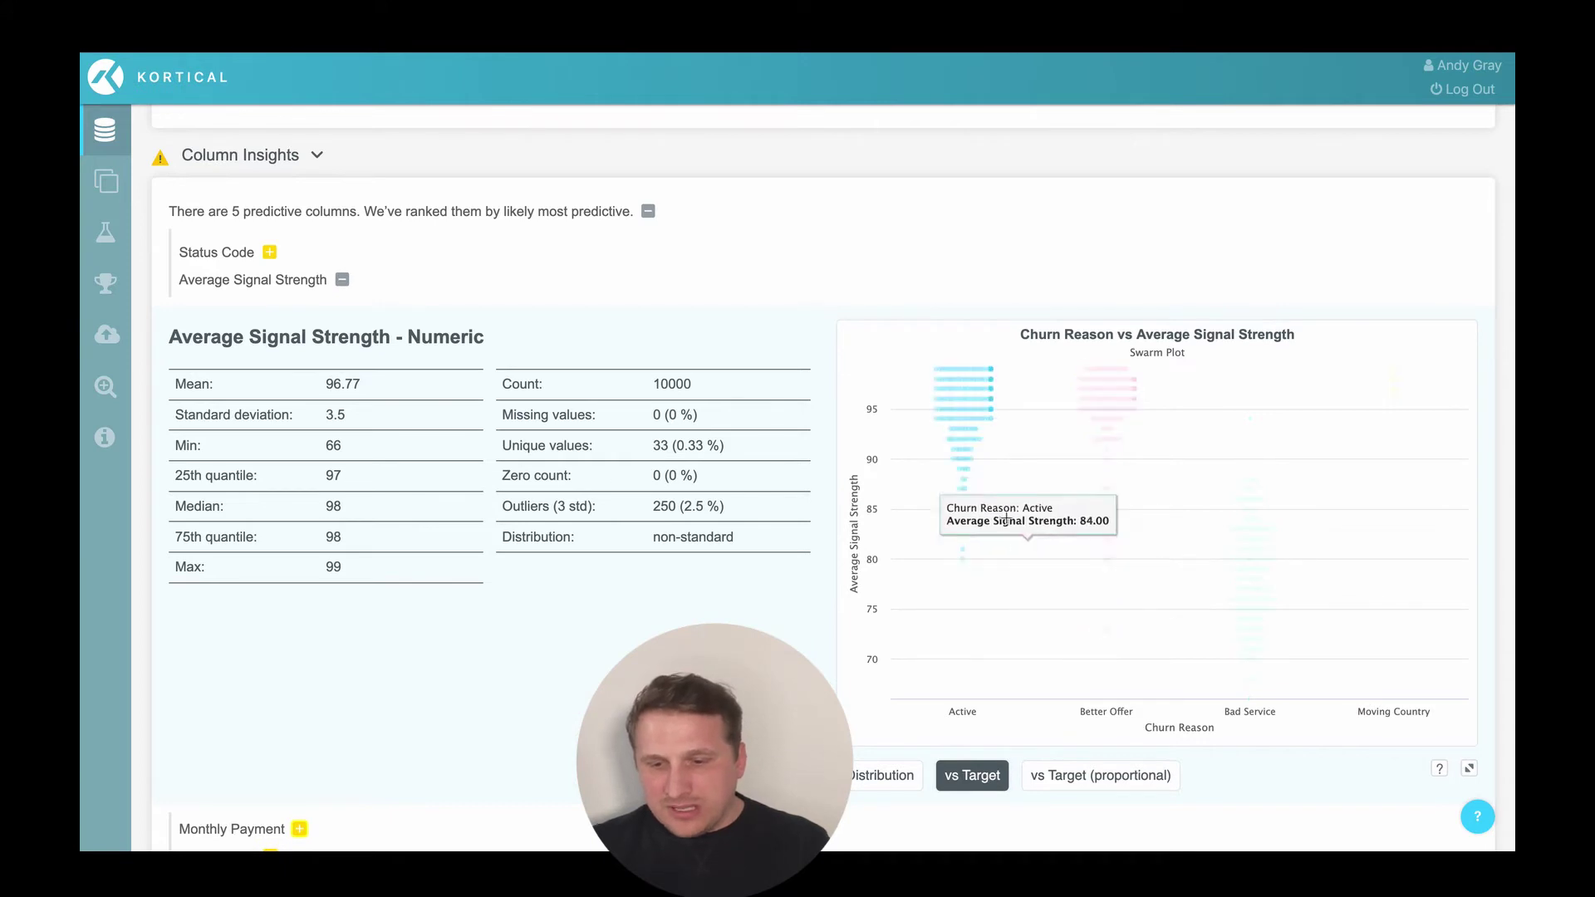
mouse_move(1253, 497)
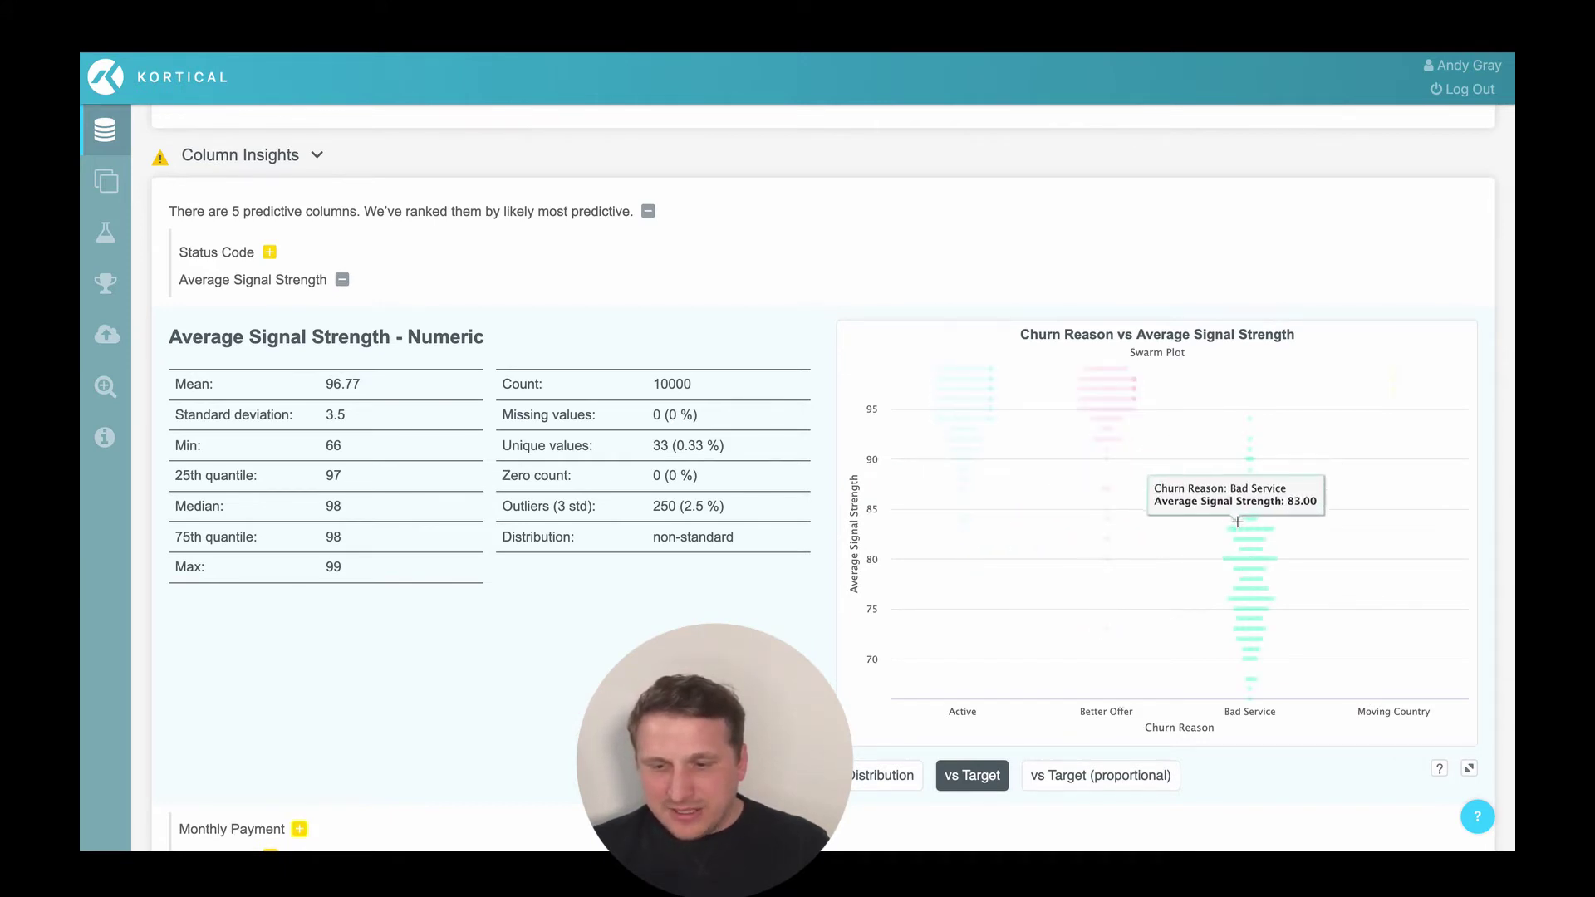
mouse_move(1239, 538)
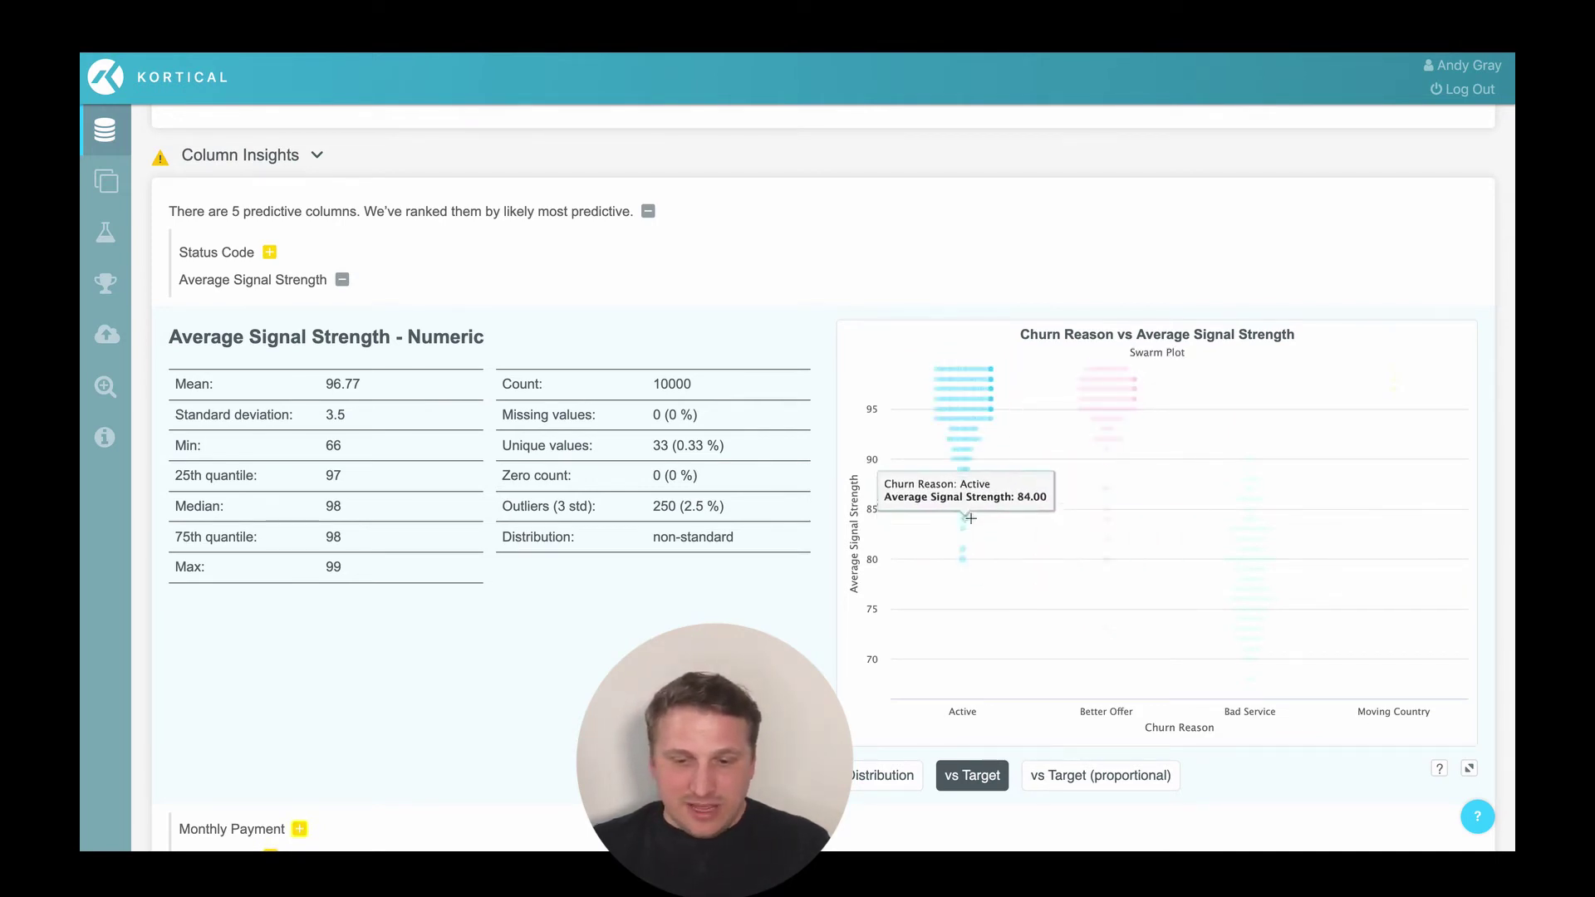
click(344, 280)
Examine Monthly Payment plotted against the Churn Reason target, comparing the churn groups, and collapse its details.
click(299, 308)
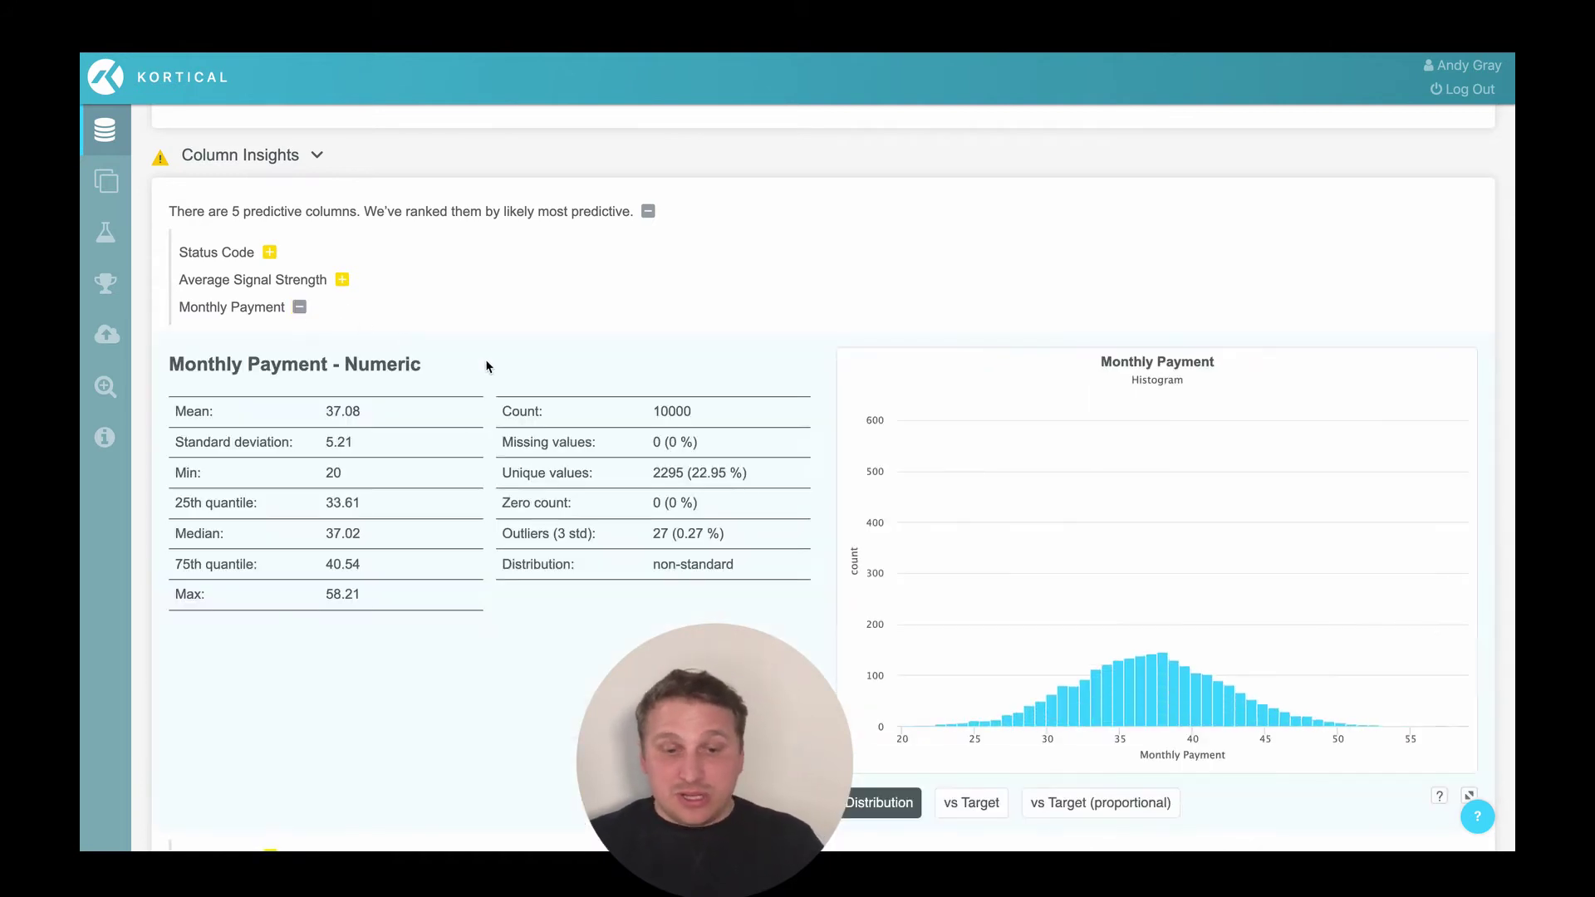
click(983, 804)
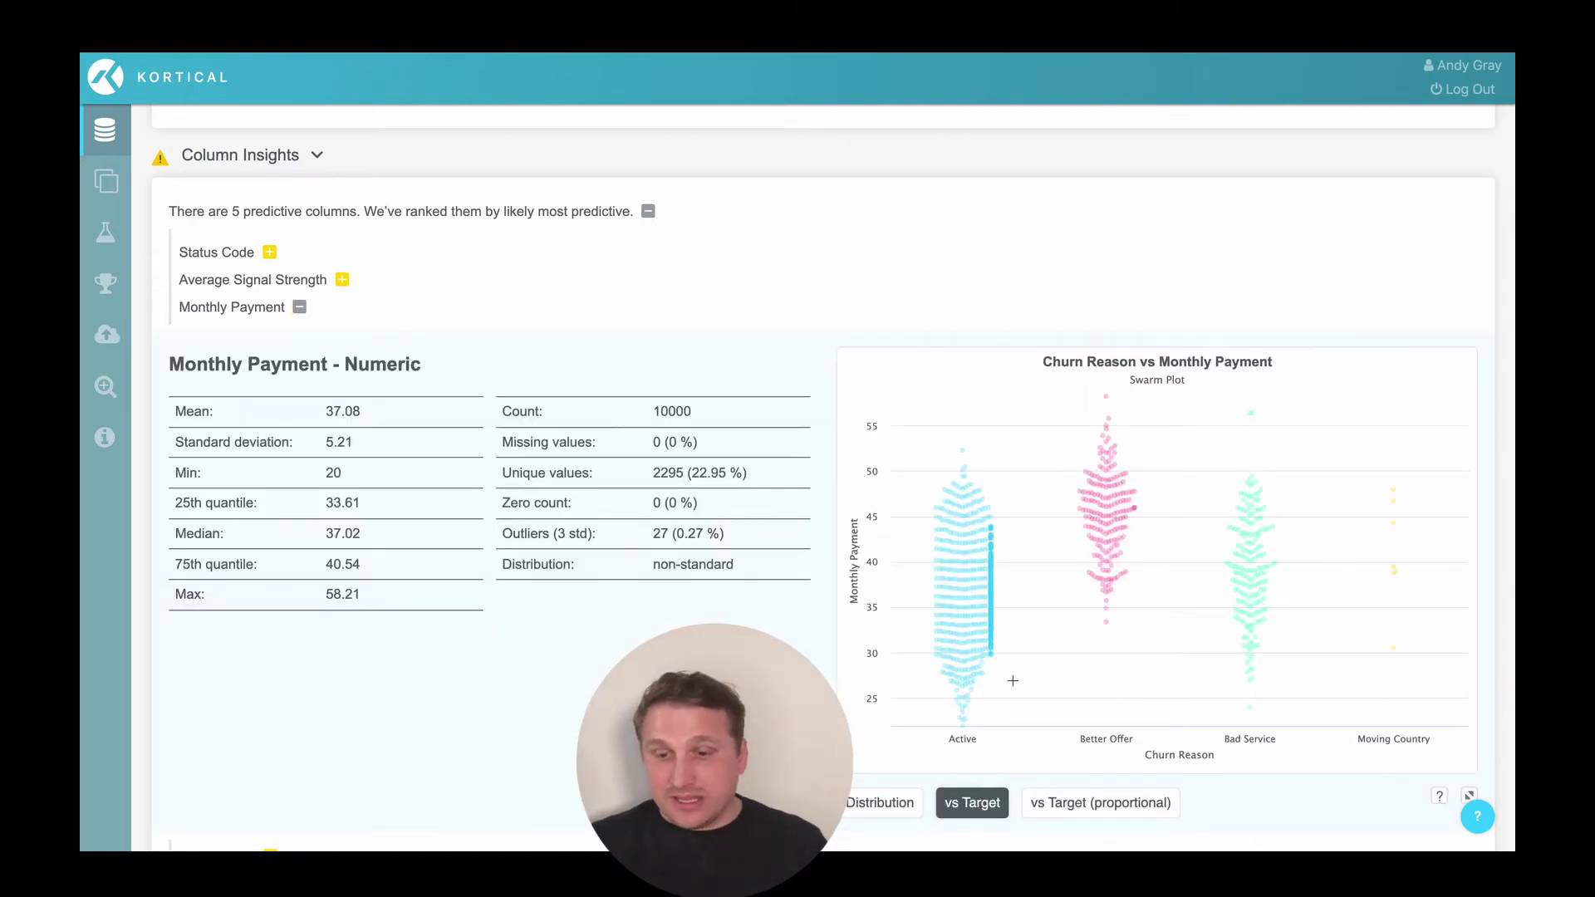
mouse_move(1279, 565)
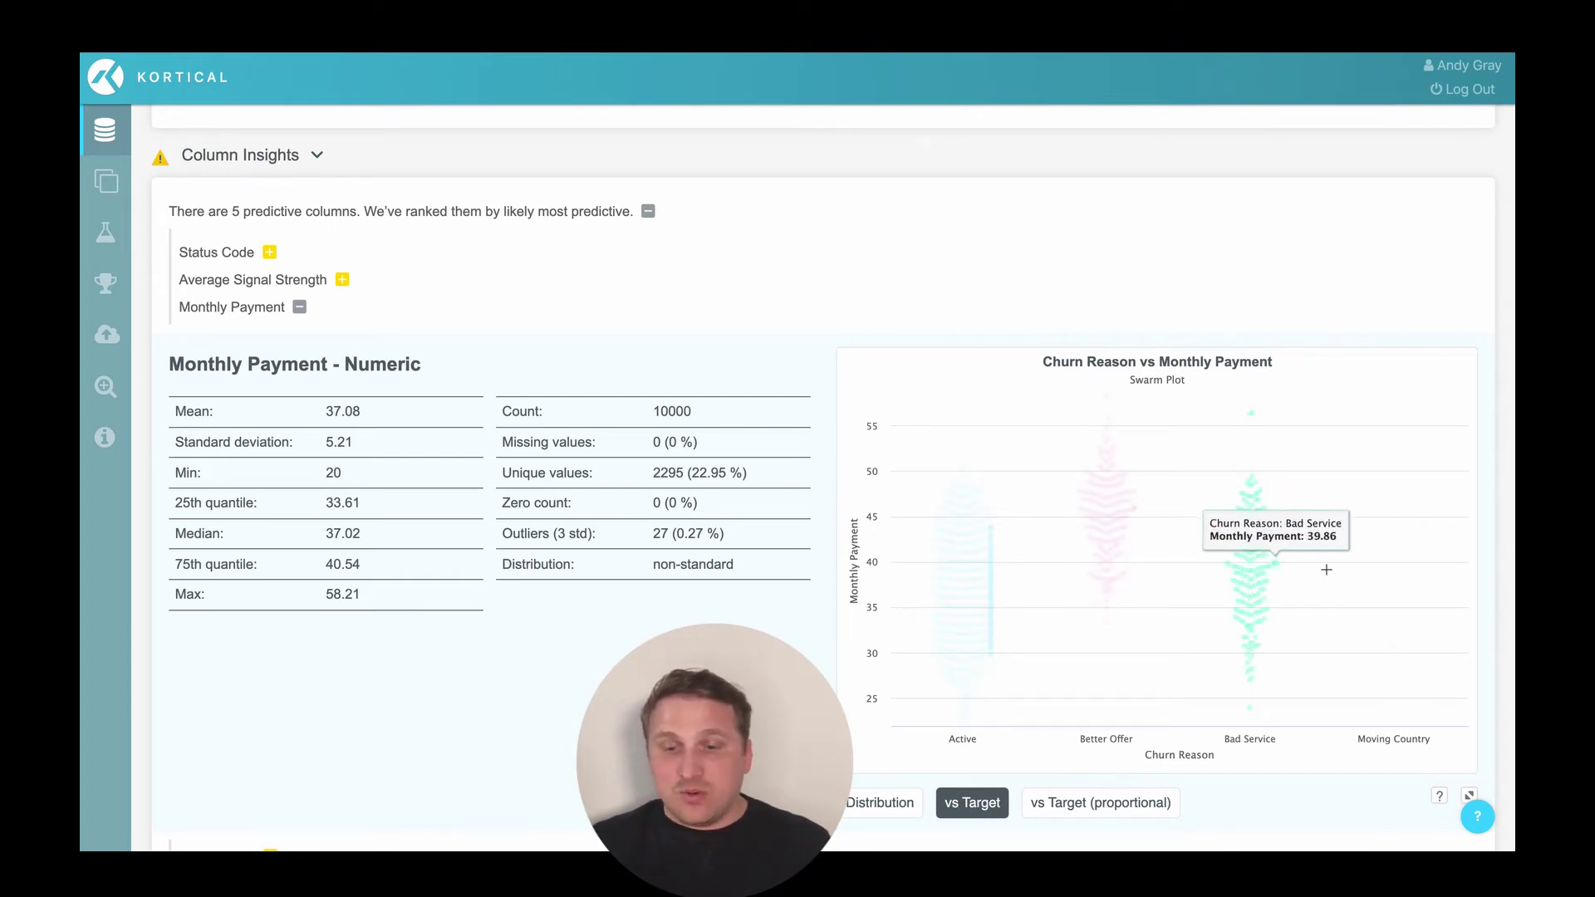
mouse_move(974, 568)
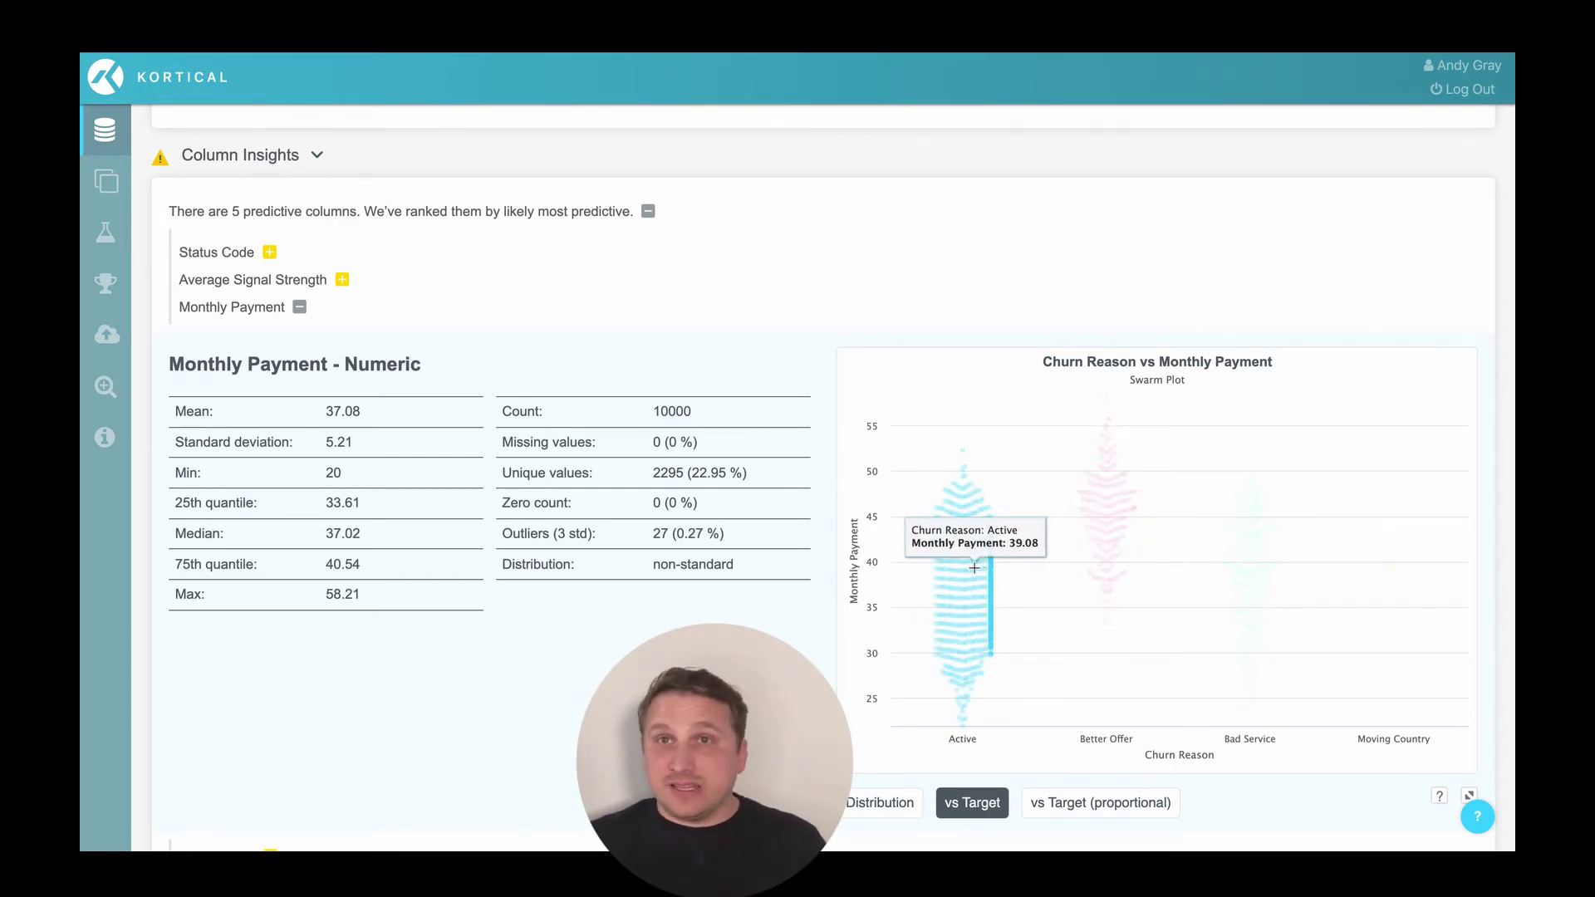
mouse_move(1113, 566)
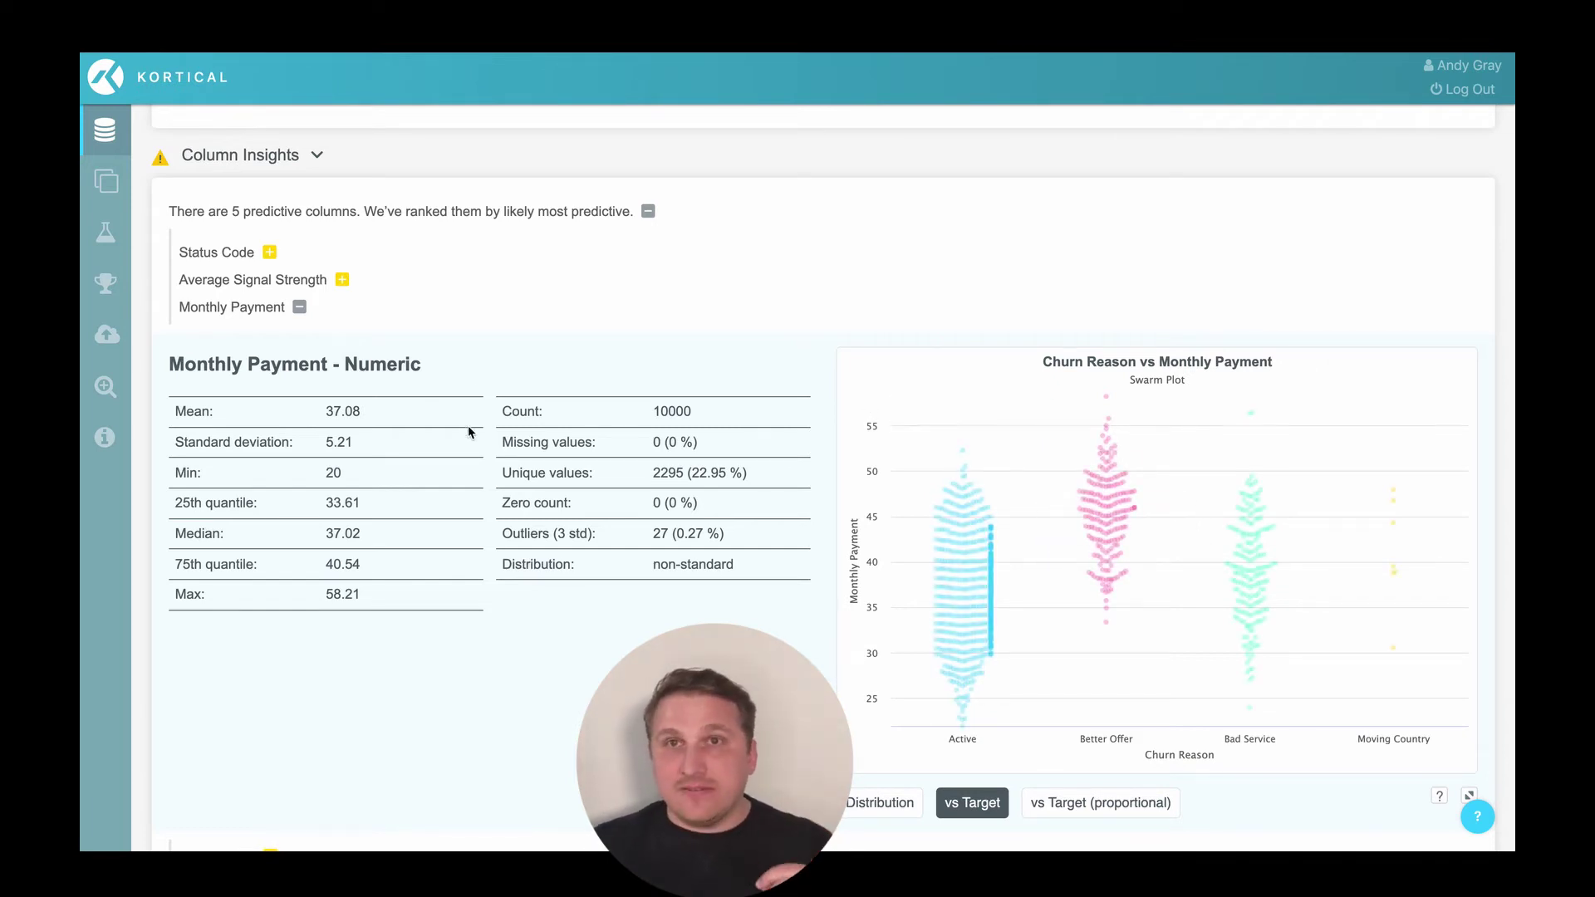
click(300, 308)
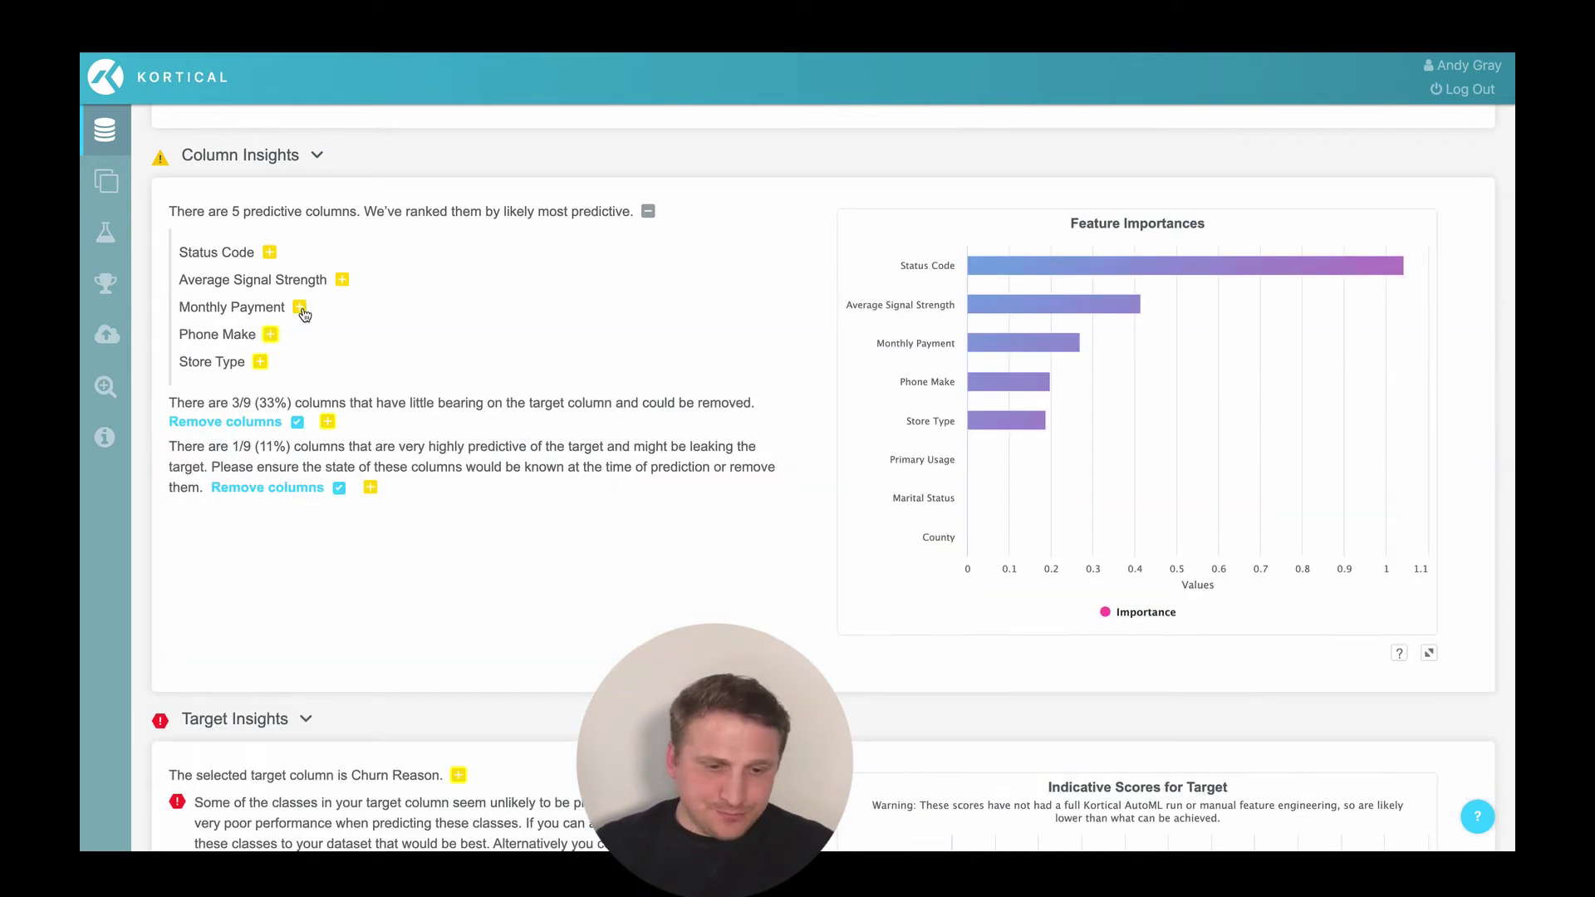
Examine the proportional chart of Store Type against the Churn Reason target, and collapse its details.
click(261, 363)
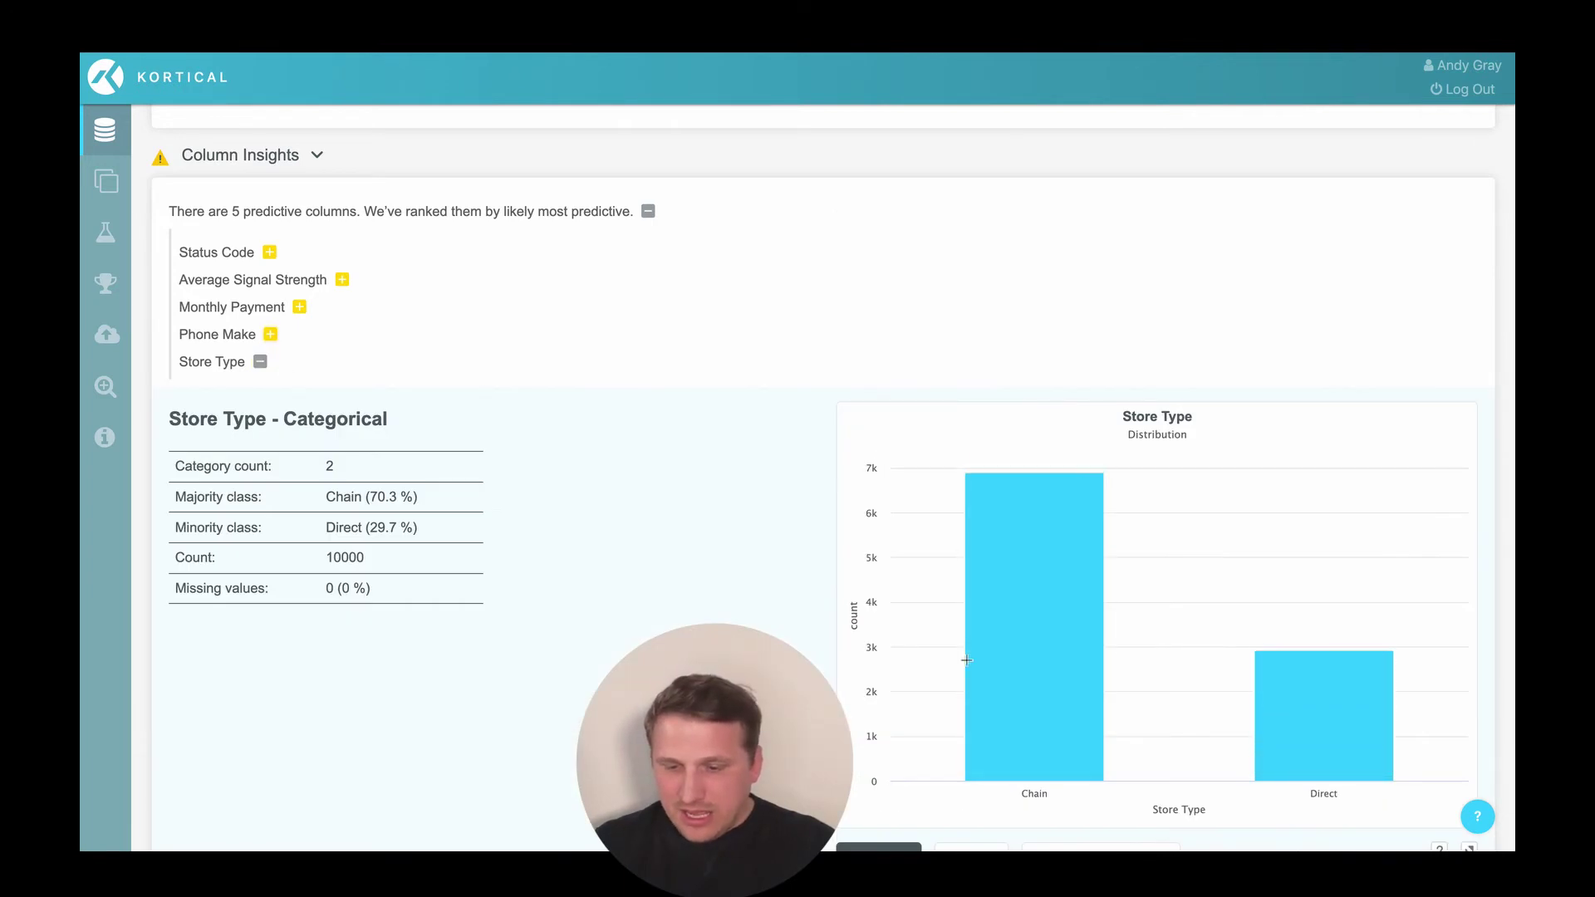
scroll(1087, 651, down, 3)
click(1100, 614)
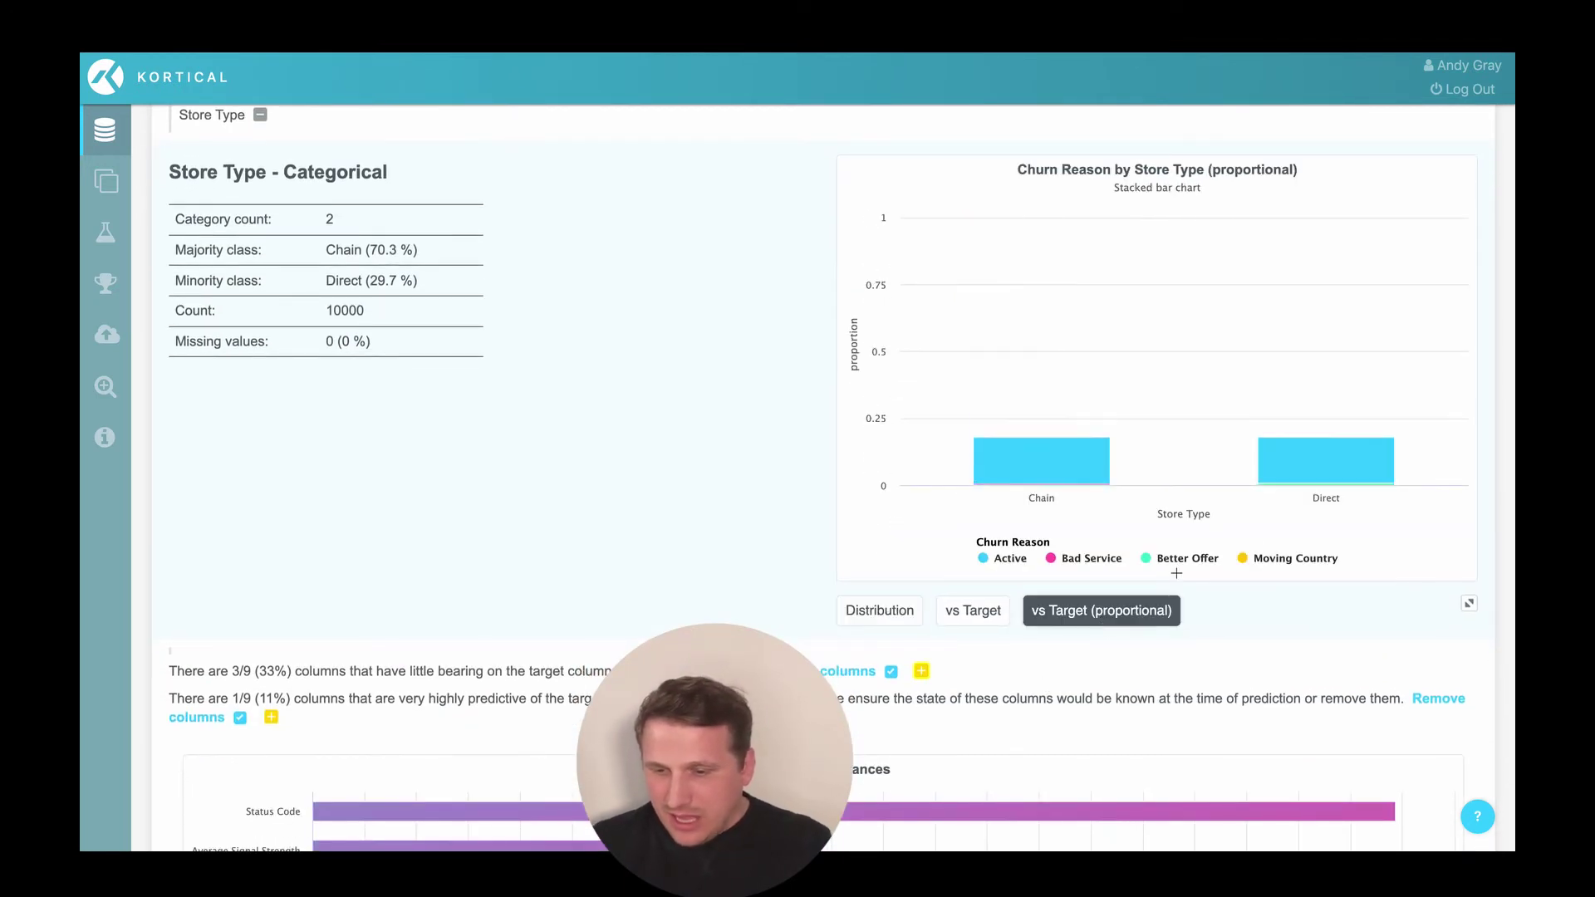
mouse_move(1302, 482)
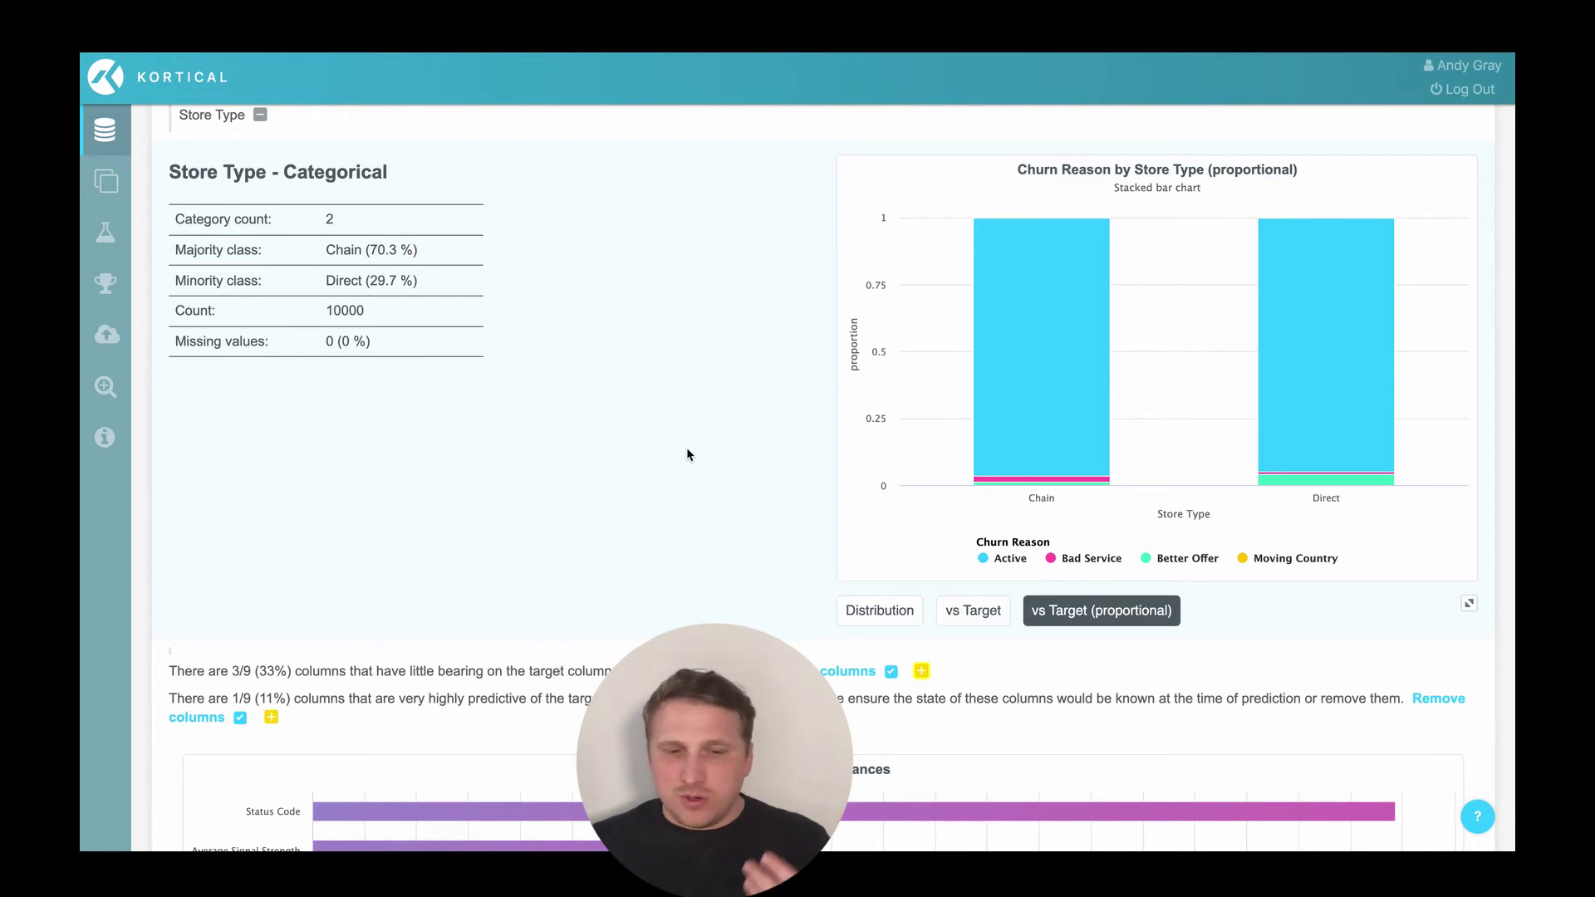
scroll(456, 336, up, 3)
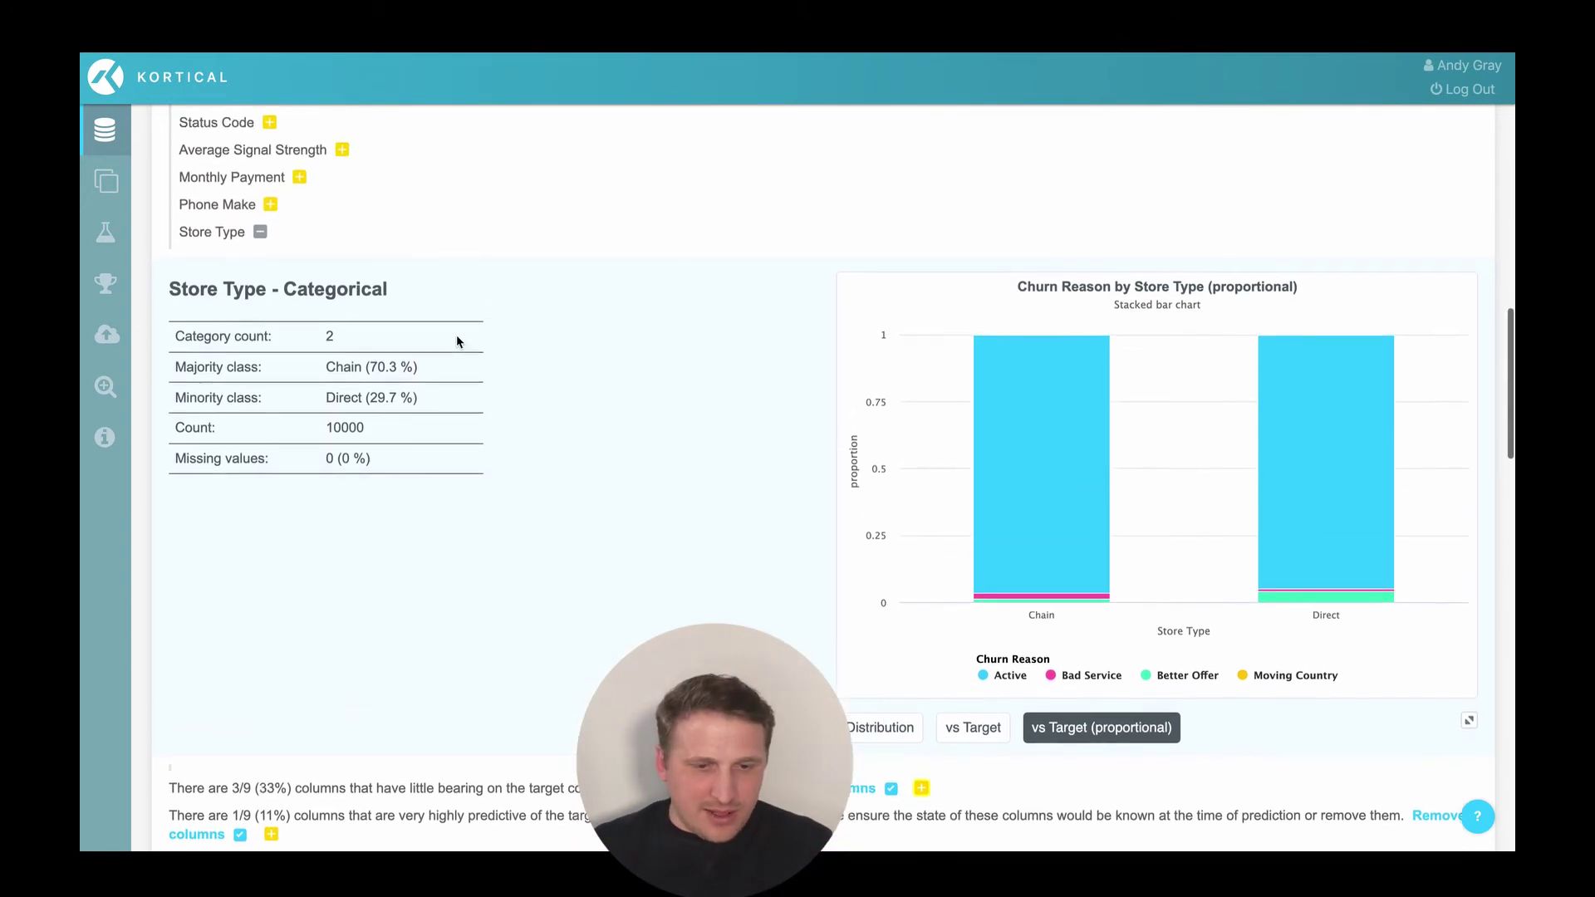
click(261, 301)
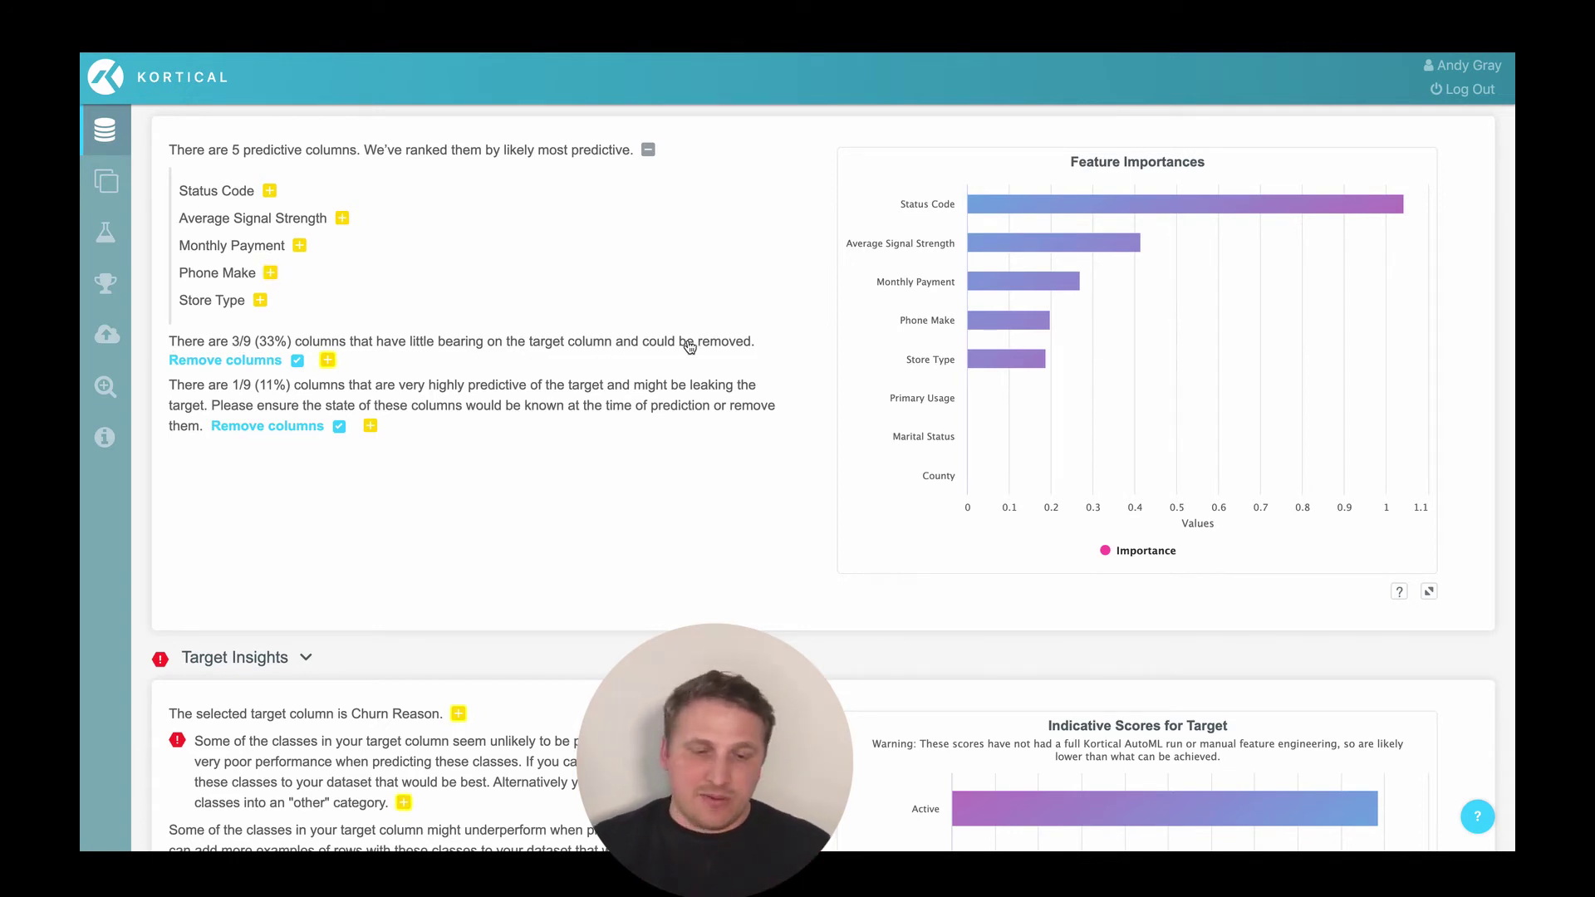
List the columns with little bearing on the target that are marked for removal.
click(328, 361)
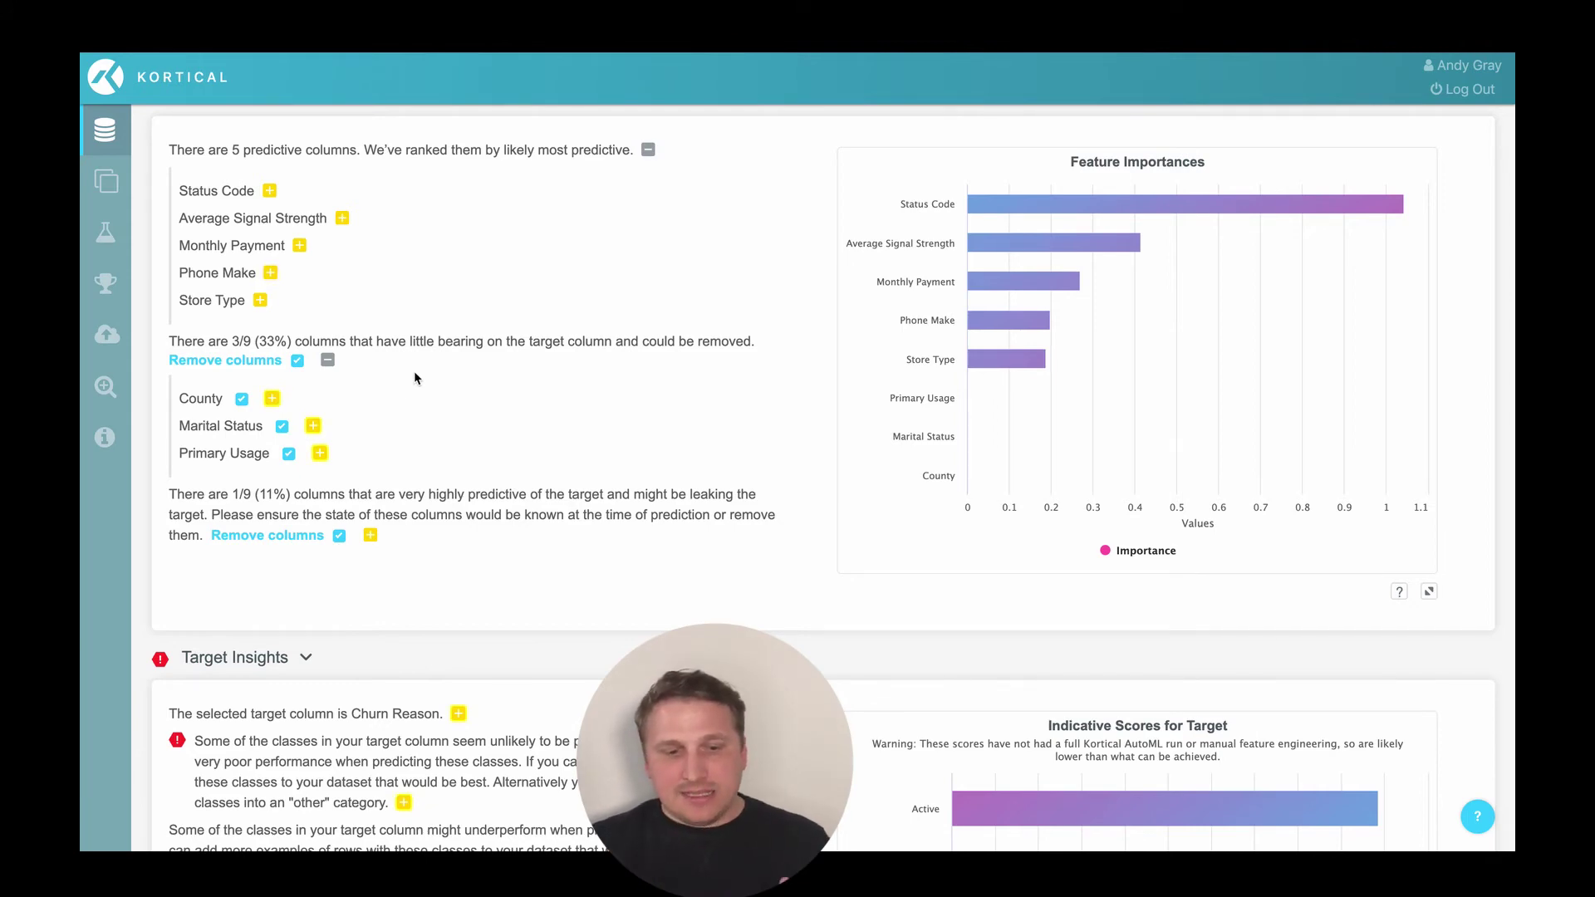
scroll(417, 365, up, 2)
scroll(417, 365, down, 1)
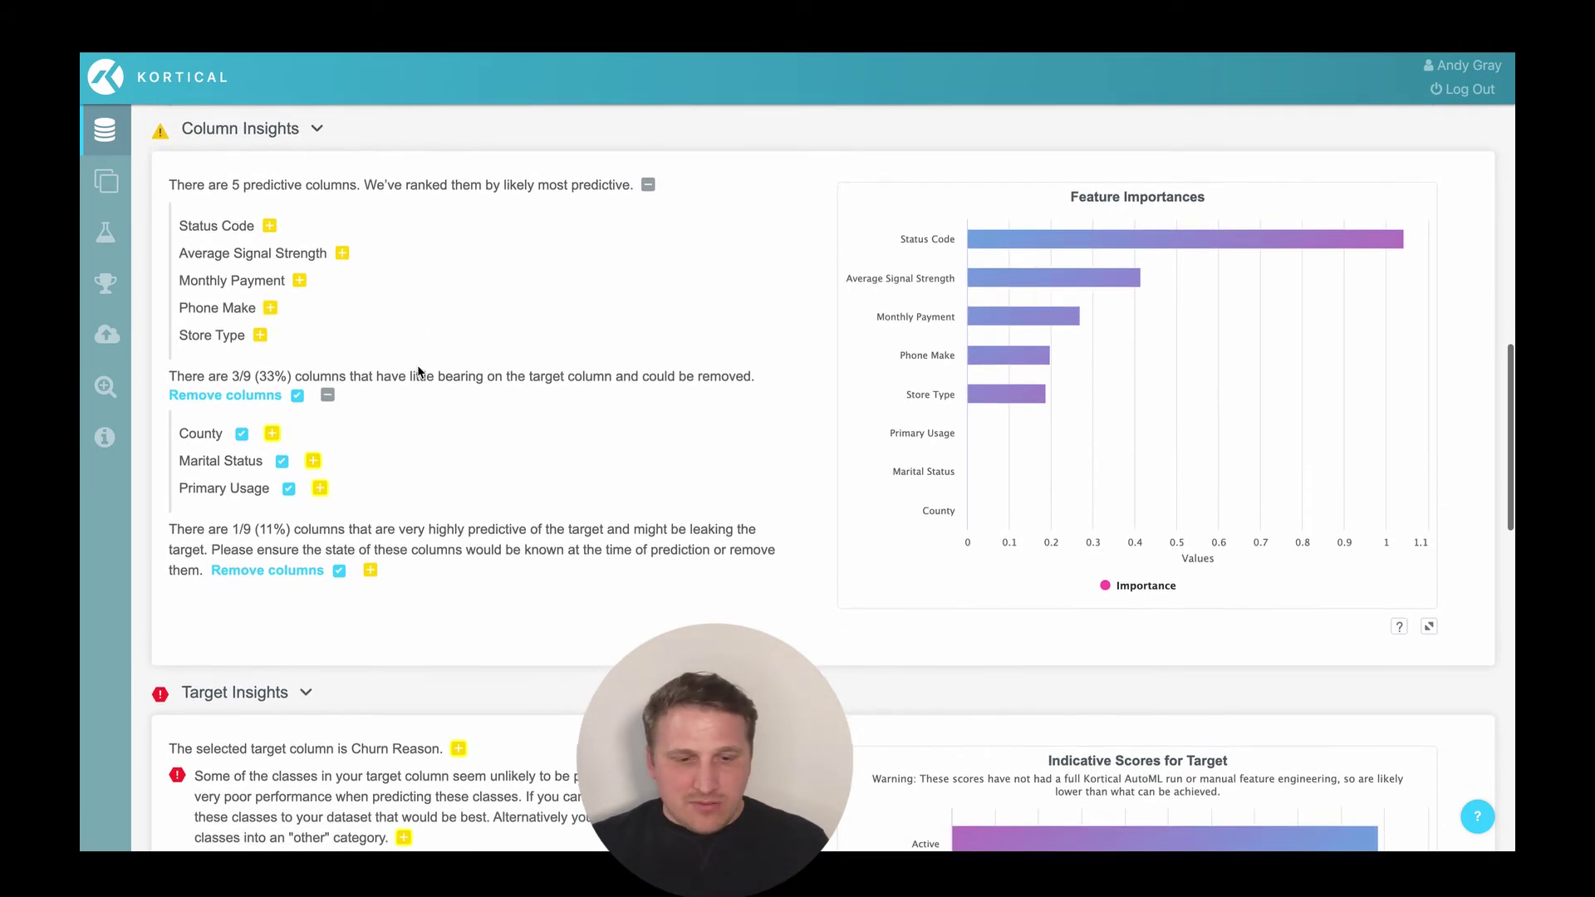
Open the explanation of how the landmark ensemble works and read its sections on model building, feature importances and convergence.
scroll(418, 372, up, 10)
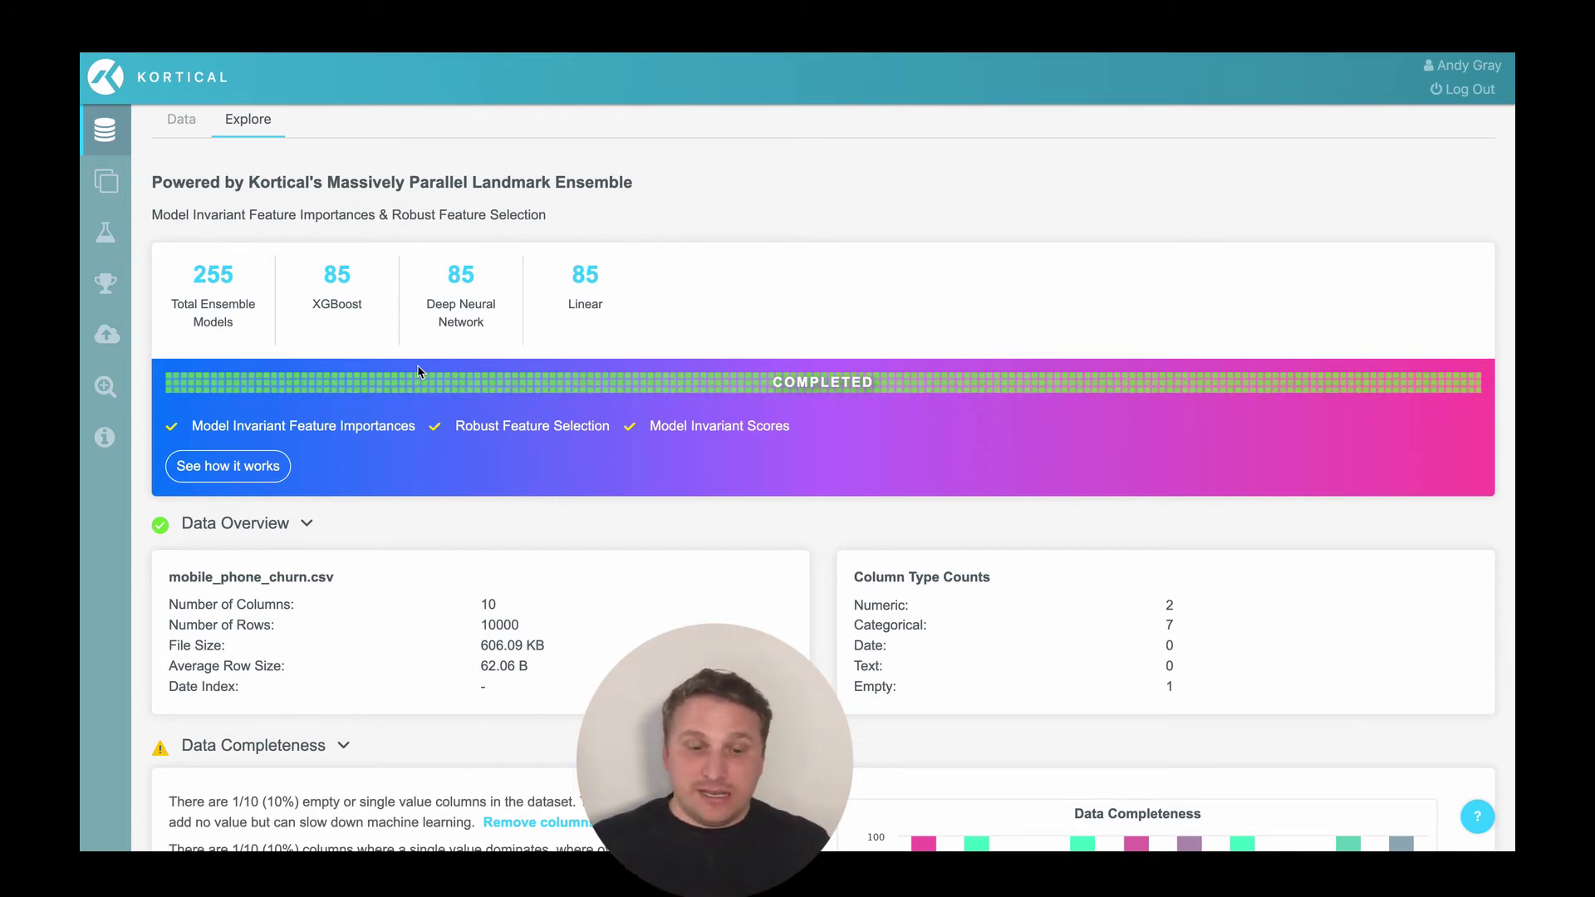
click(250, 467)
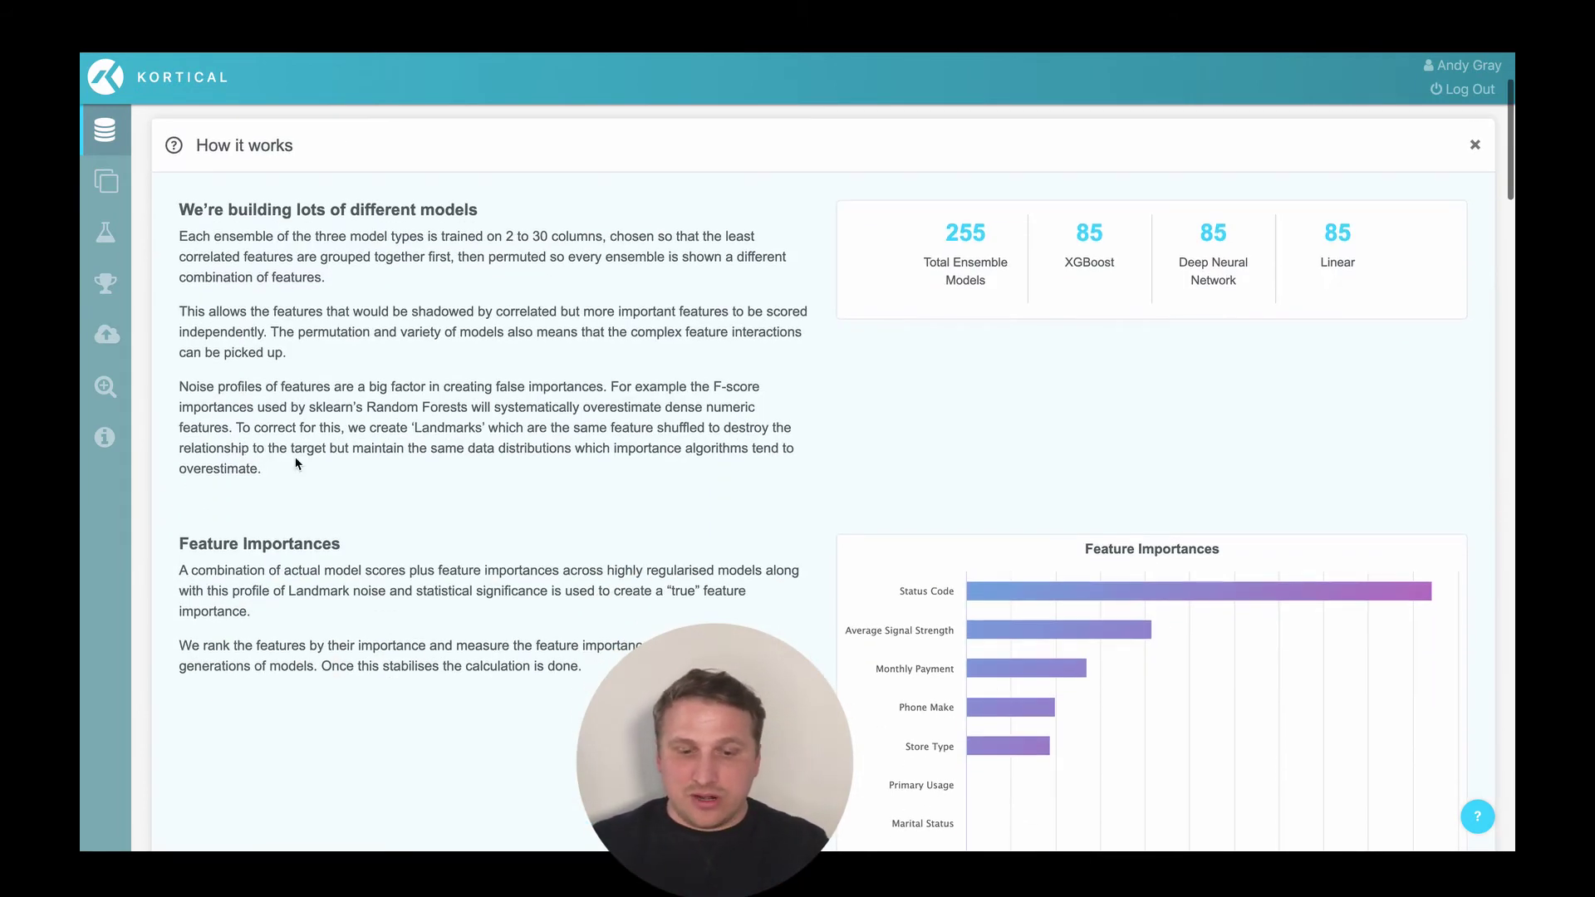
scroll(570, 596, down, 1)
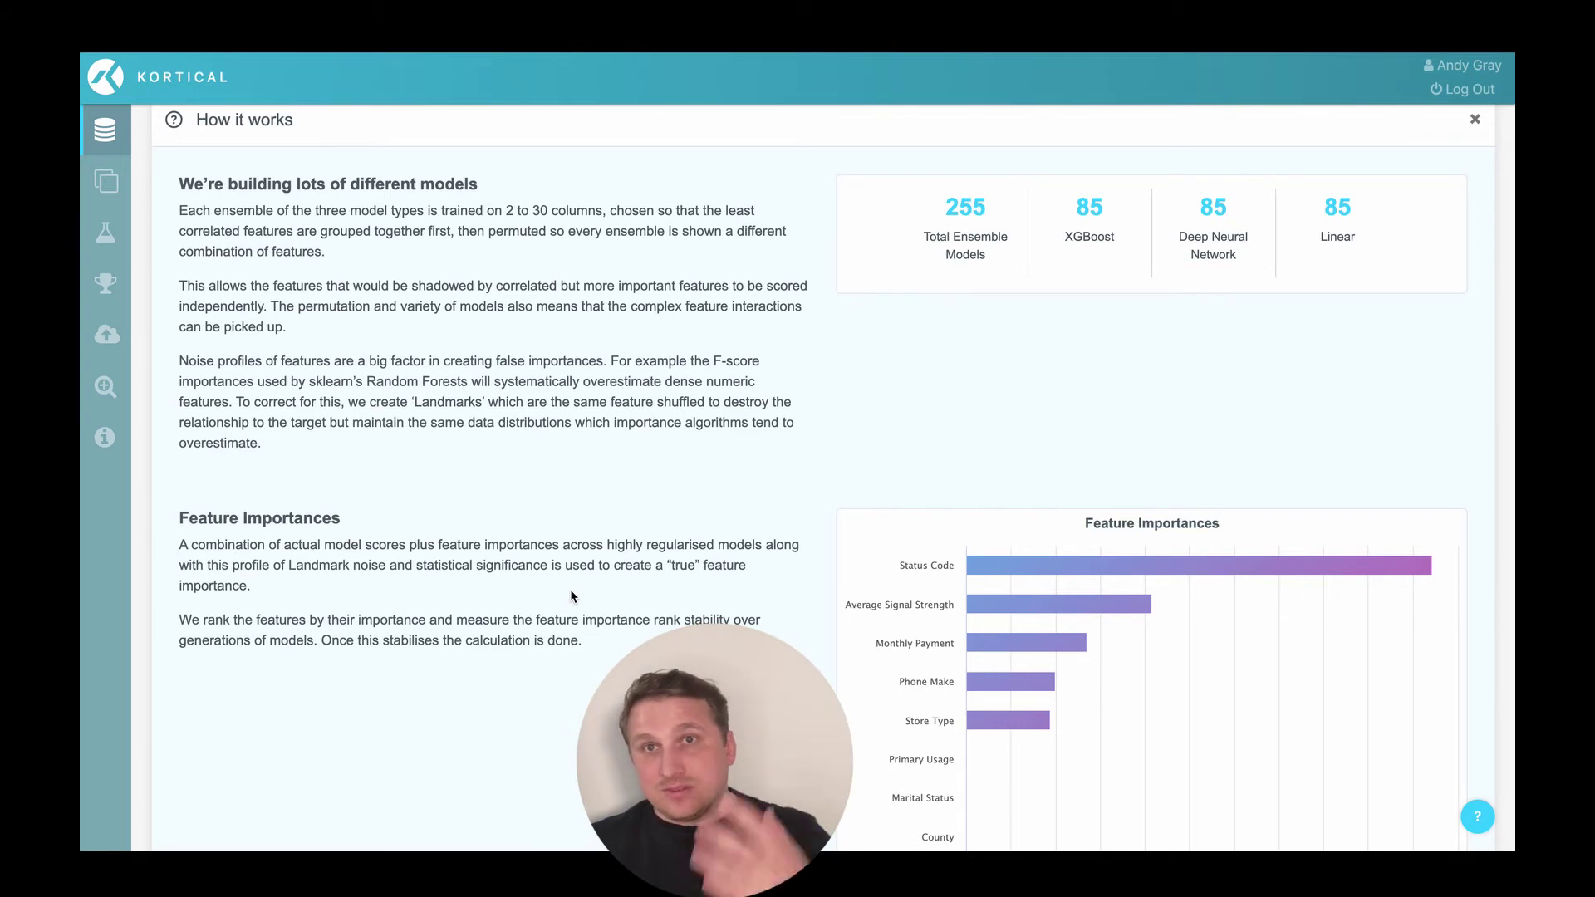
scroll(571, 596, down, 5)
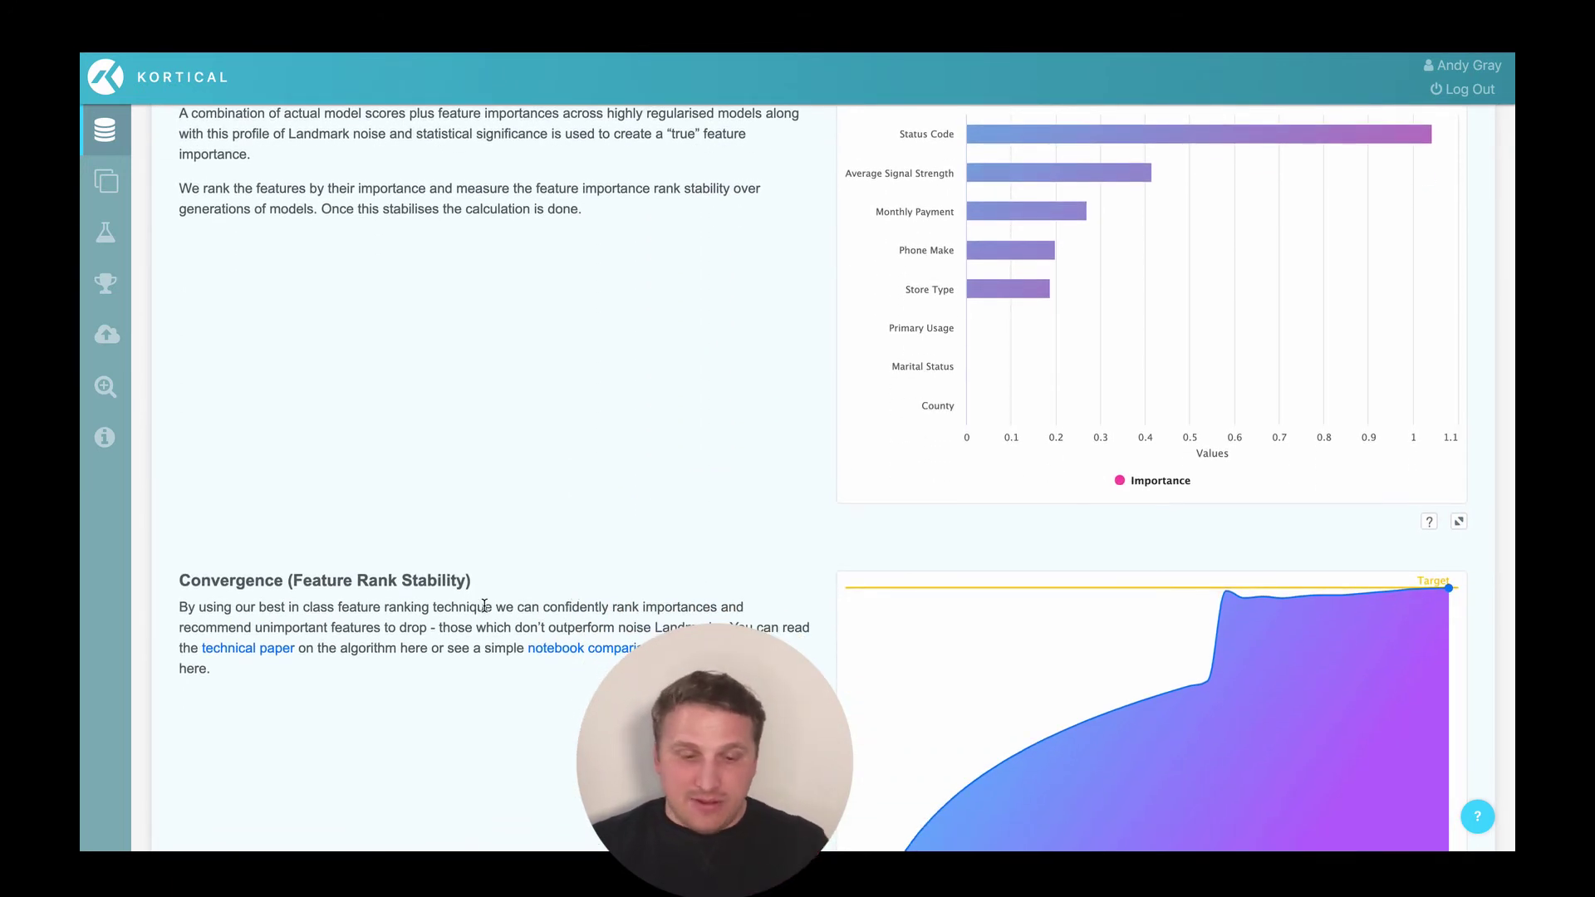
Skim the linked technical paper on the feature ranking algorithm in a separate browser tab, and close it.
right_click(256, 651)
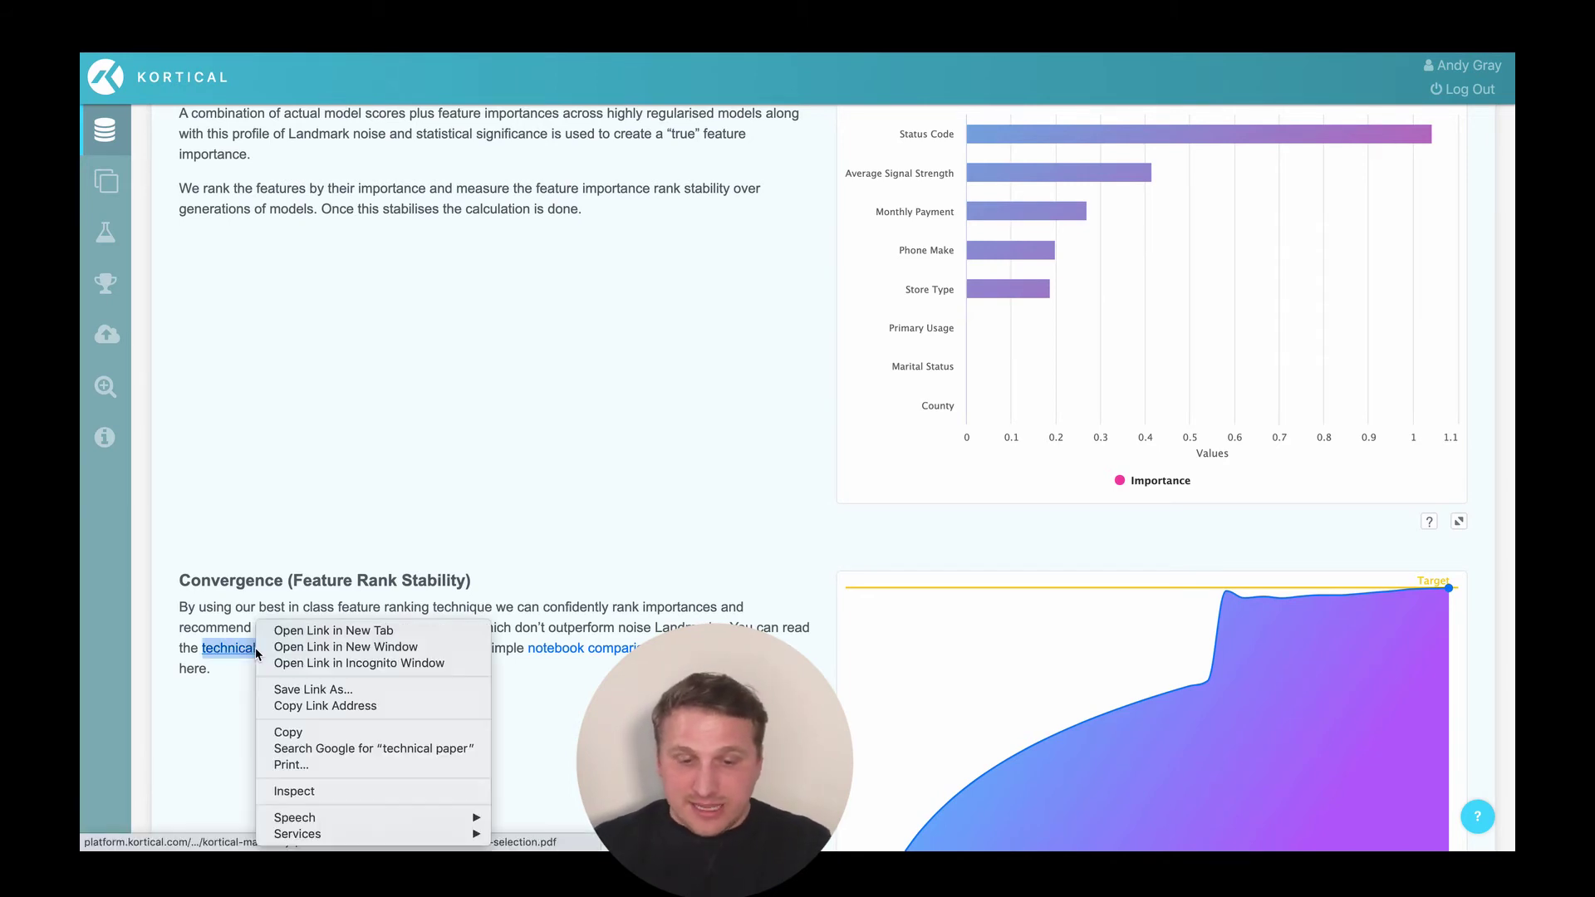
click(307, 631)
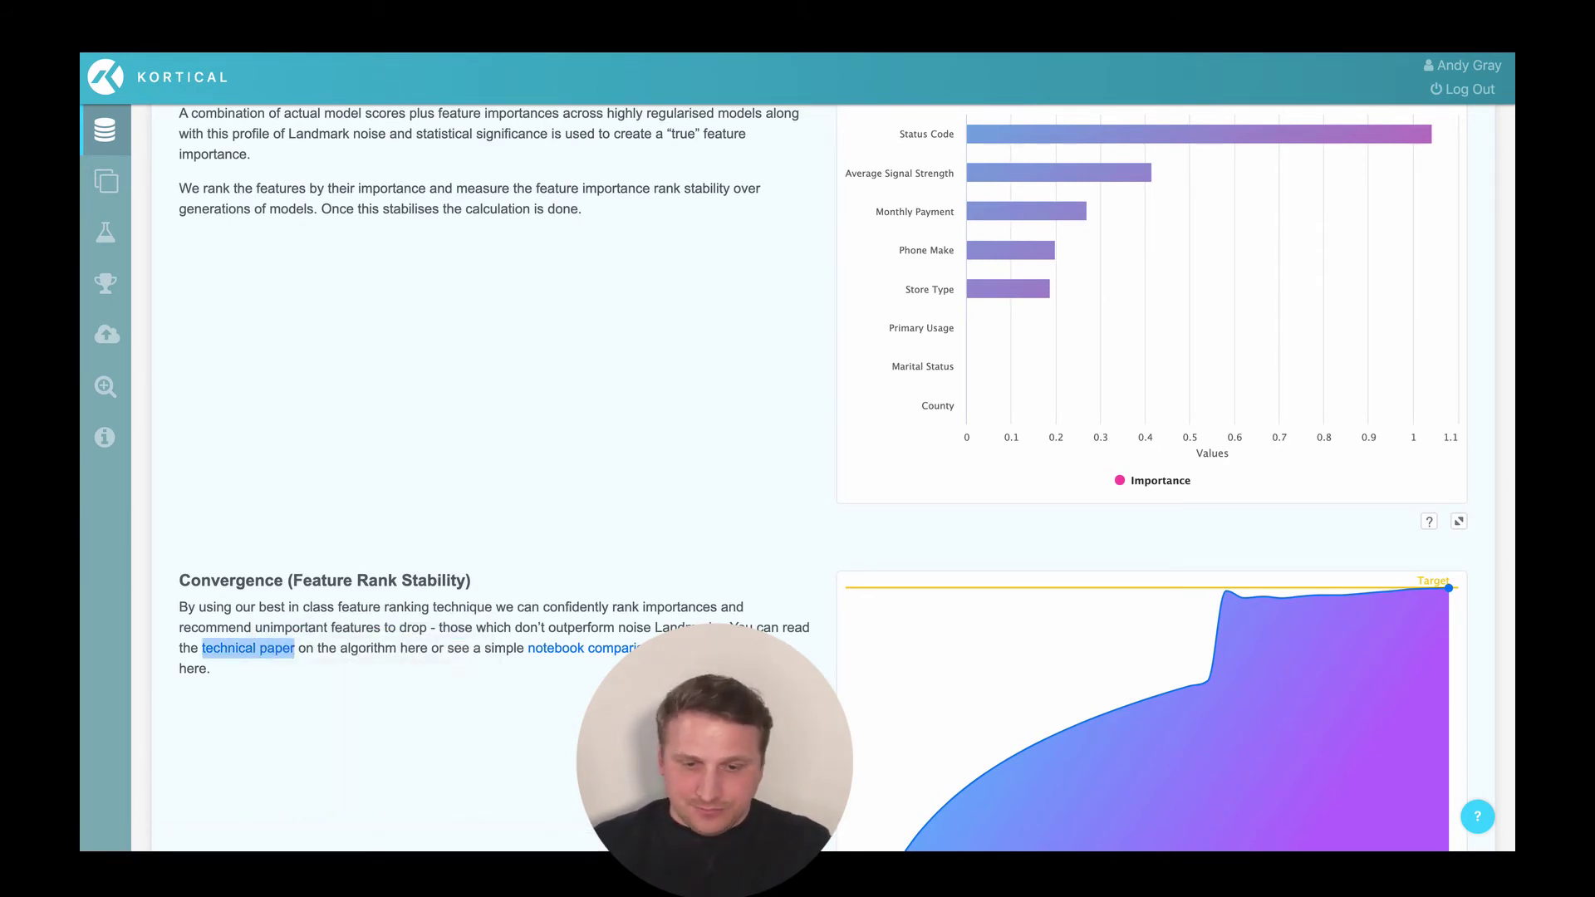
key(ctrl+Tab)
scroll(719, 454, down, 20)
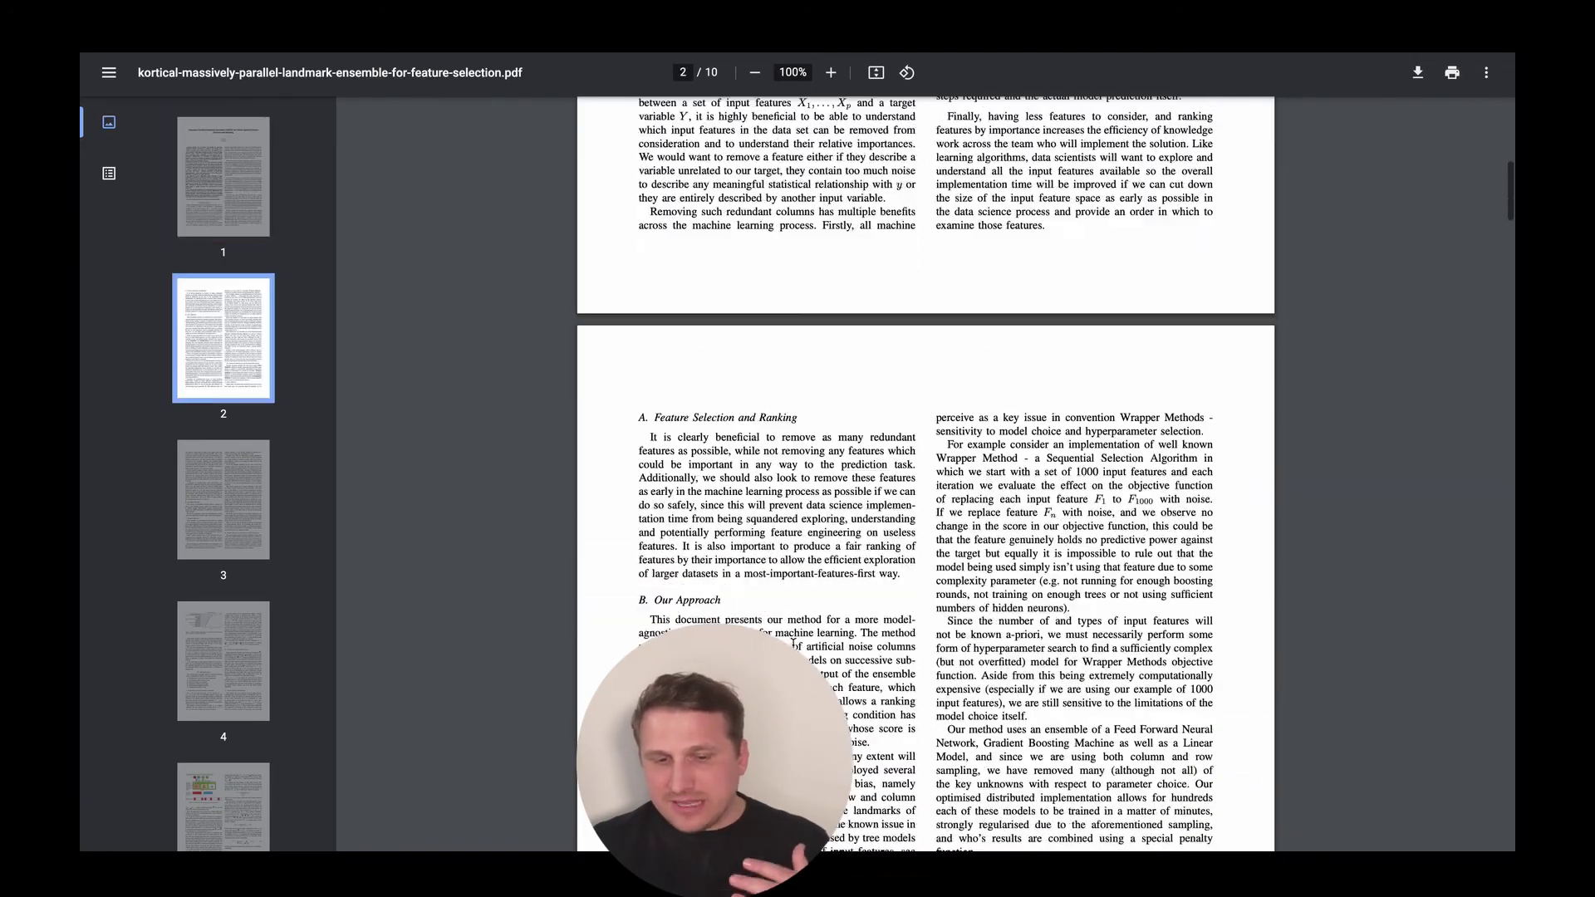
scroll(791, 642, down, 3)
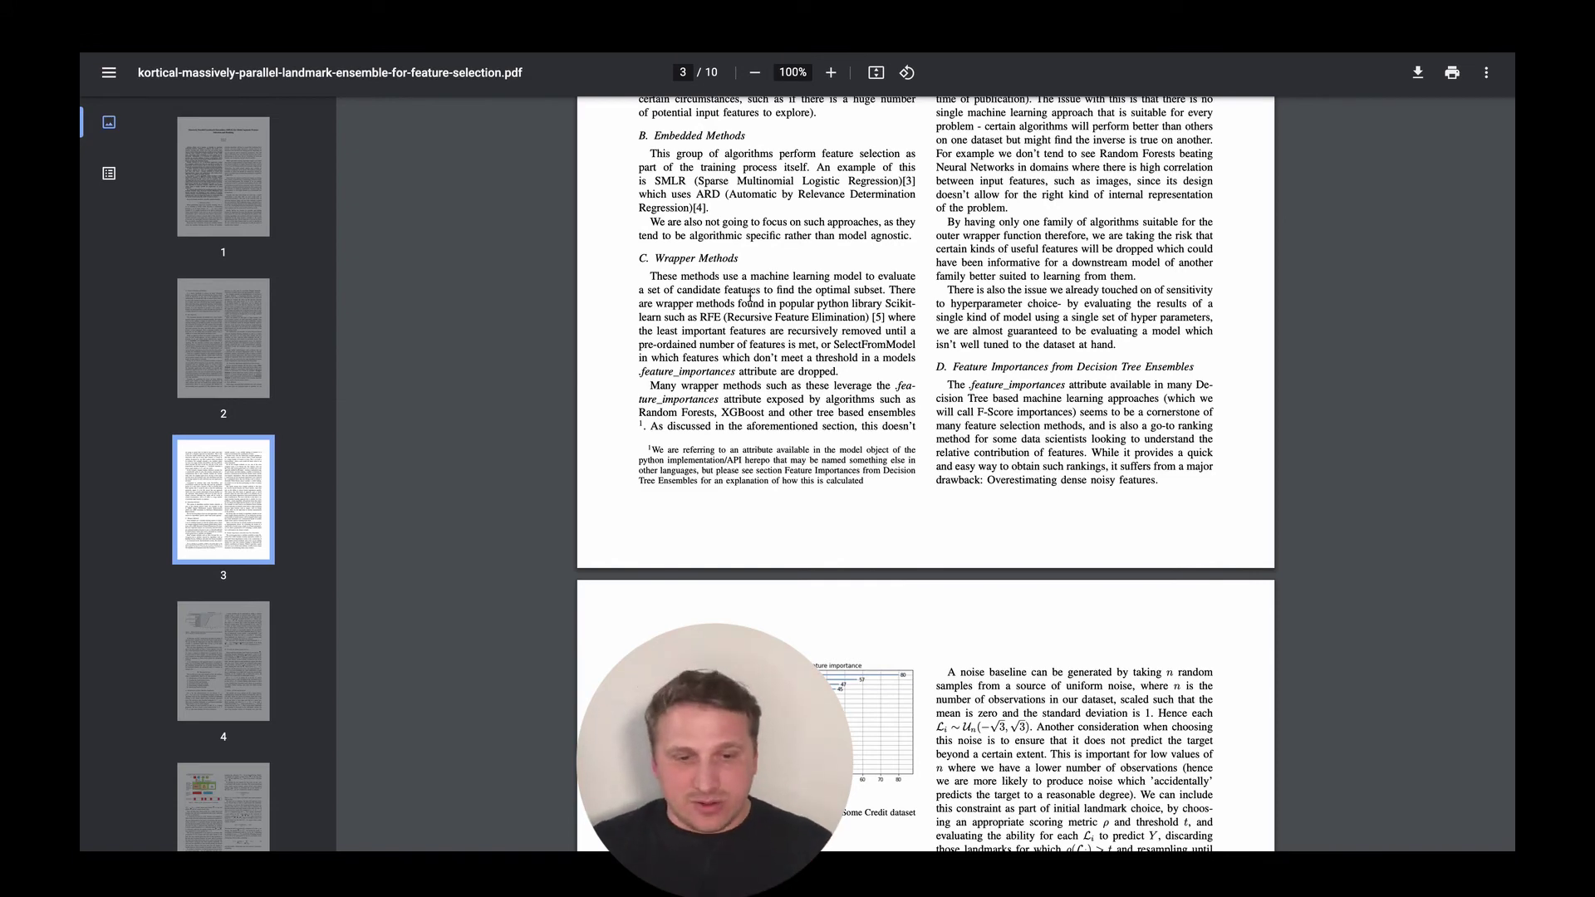
key(ctrl+w)
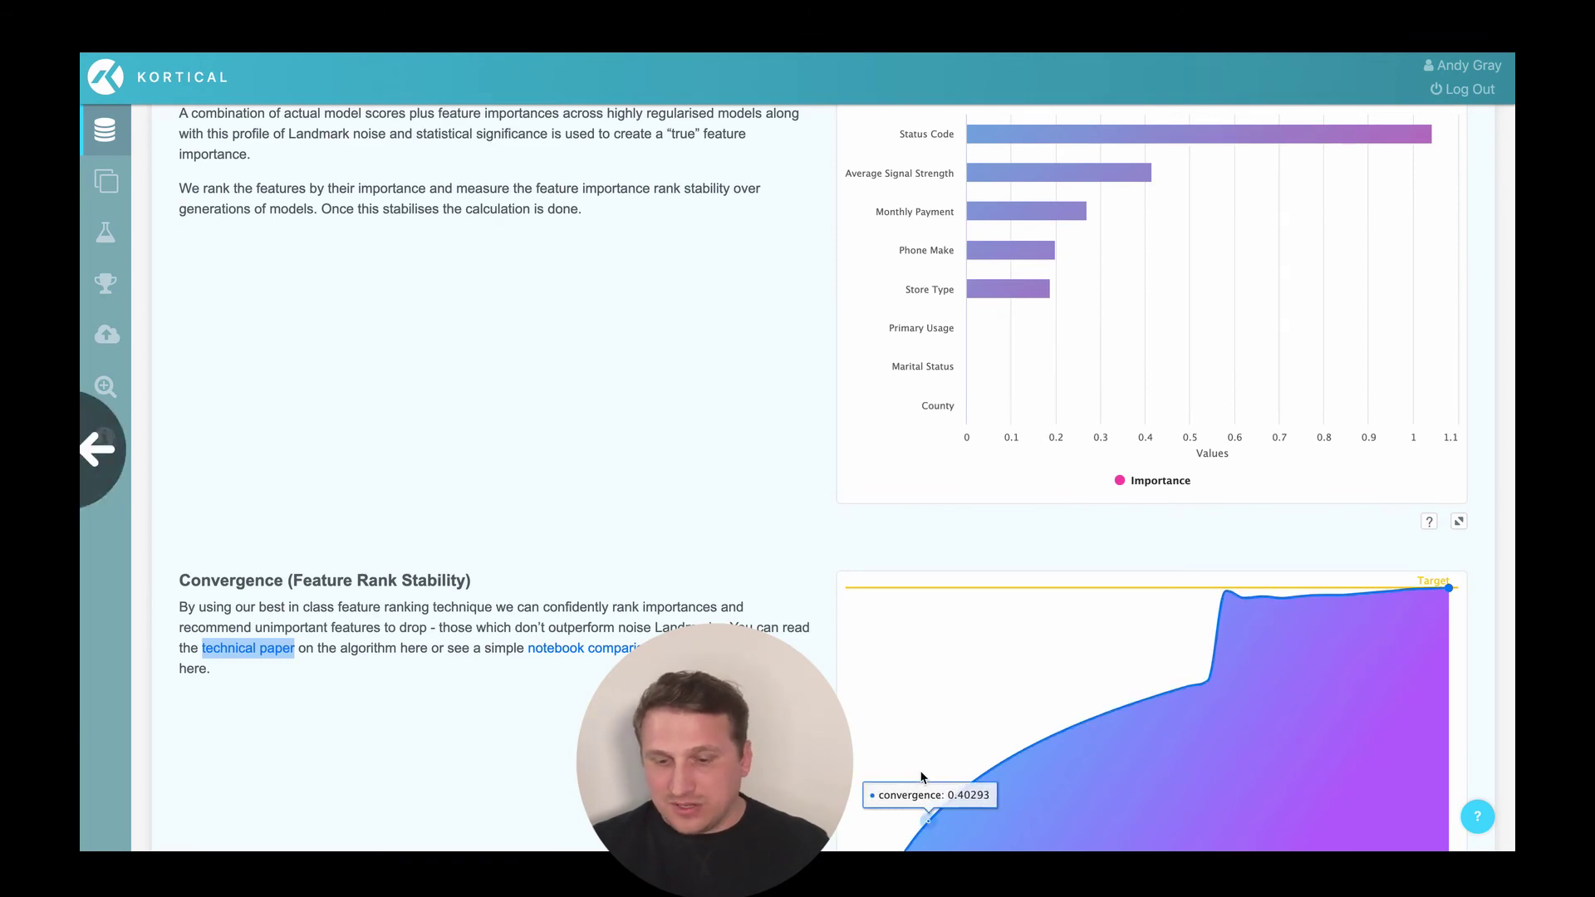
Review the XGBoost, Deep Neural Network and Linear model scores in the explanation, and close the explanation.
scroll(923, 777, down, 1)
scroll(922, 777, down, 15)
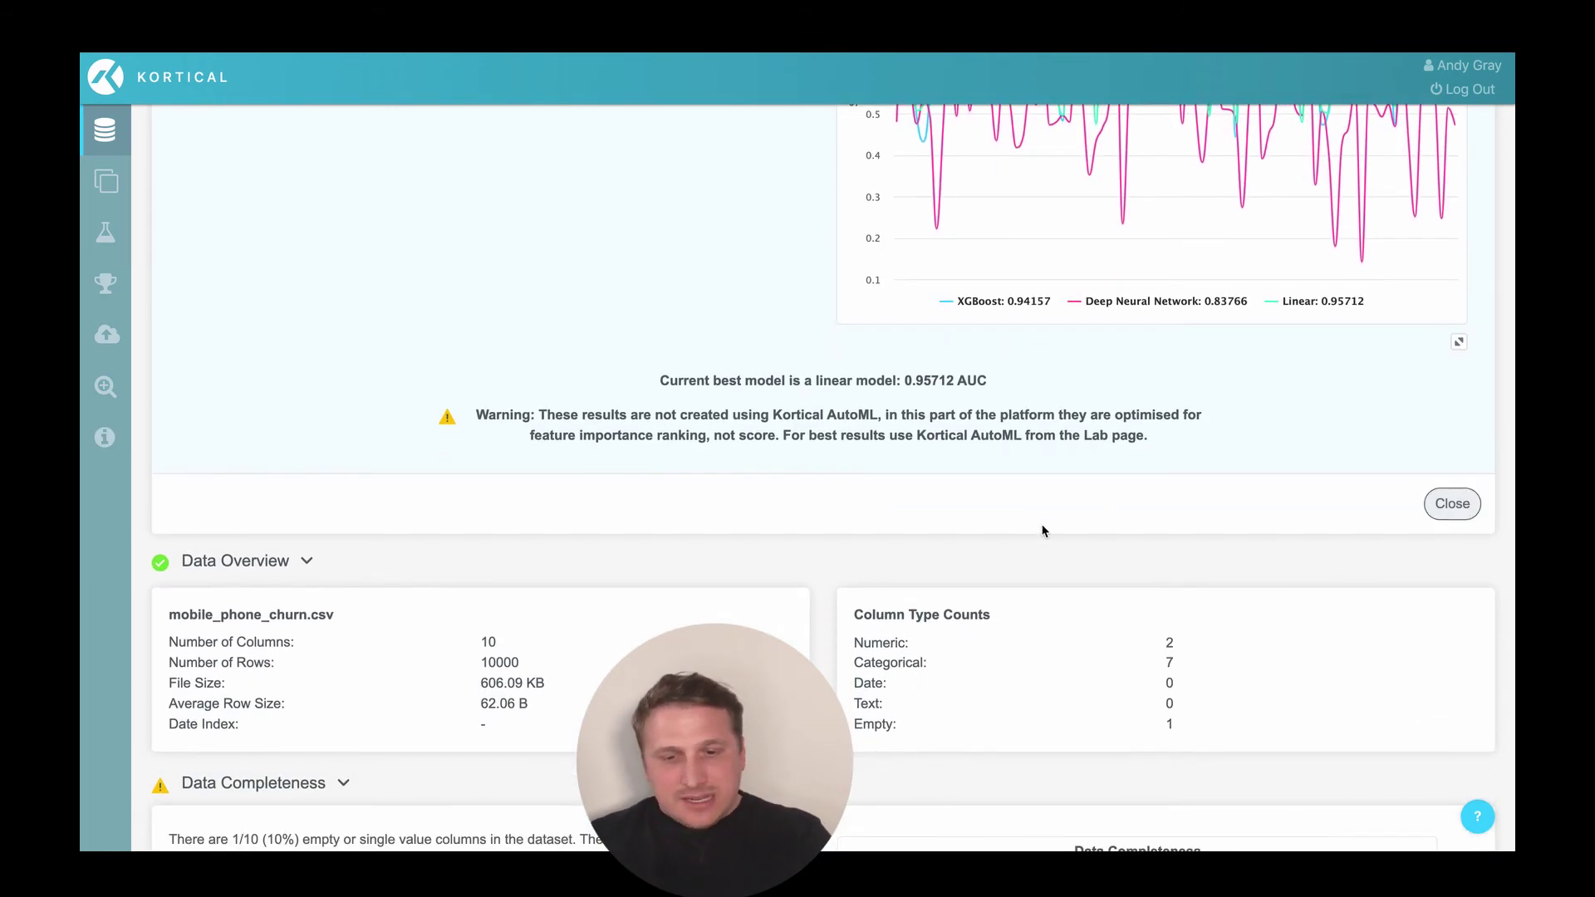
scroll(1021, 435, up, 3)
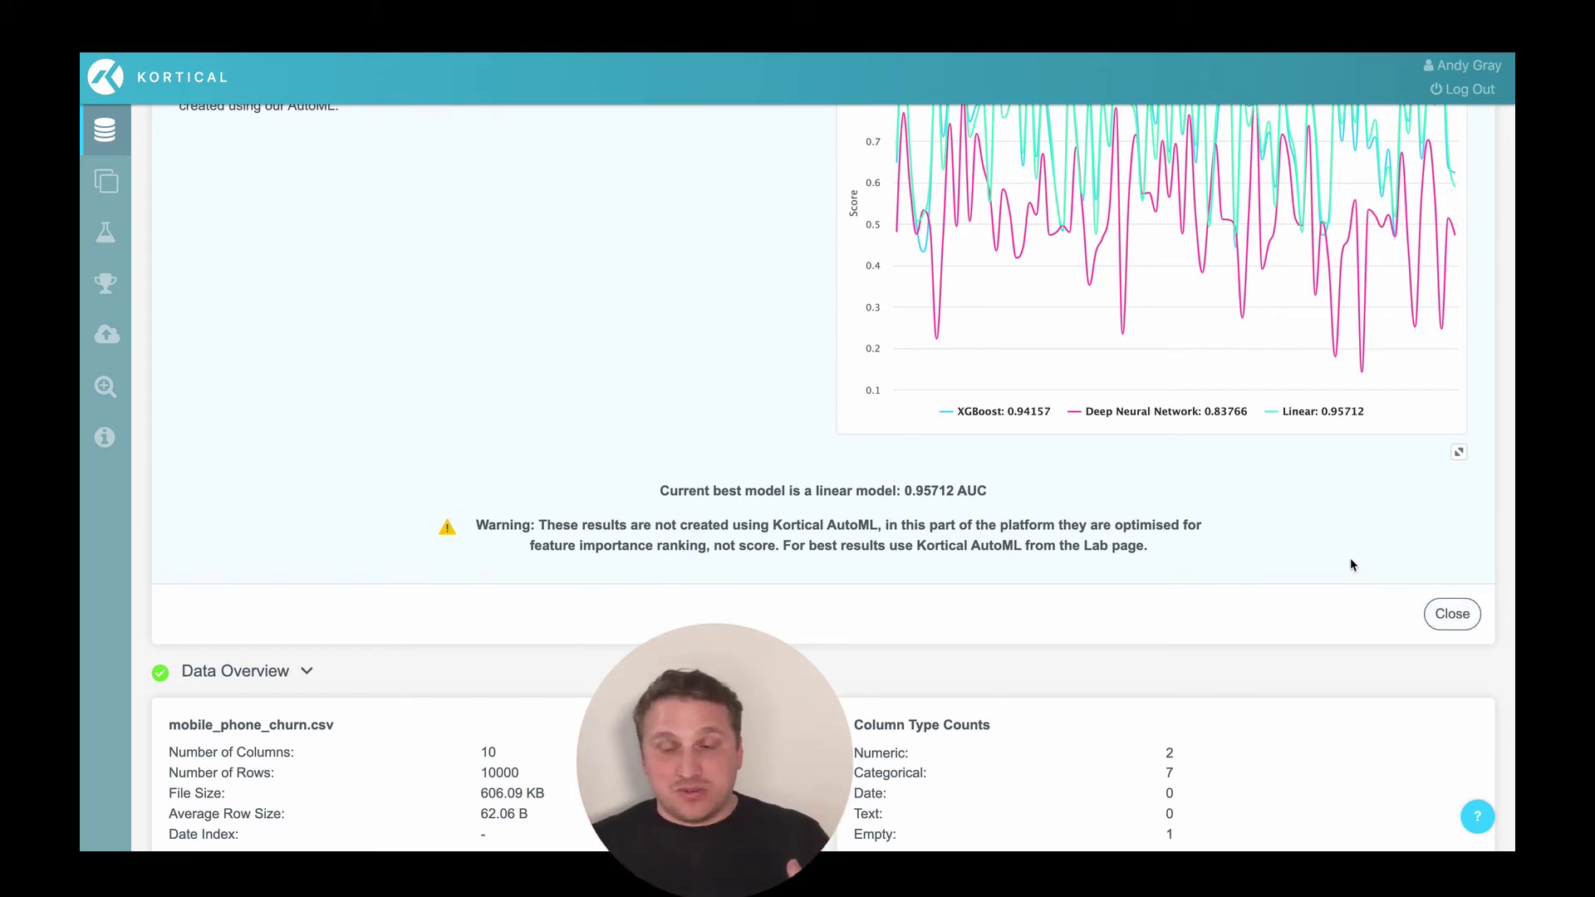
click(1452, 613)
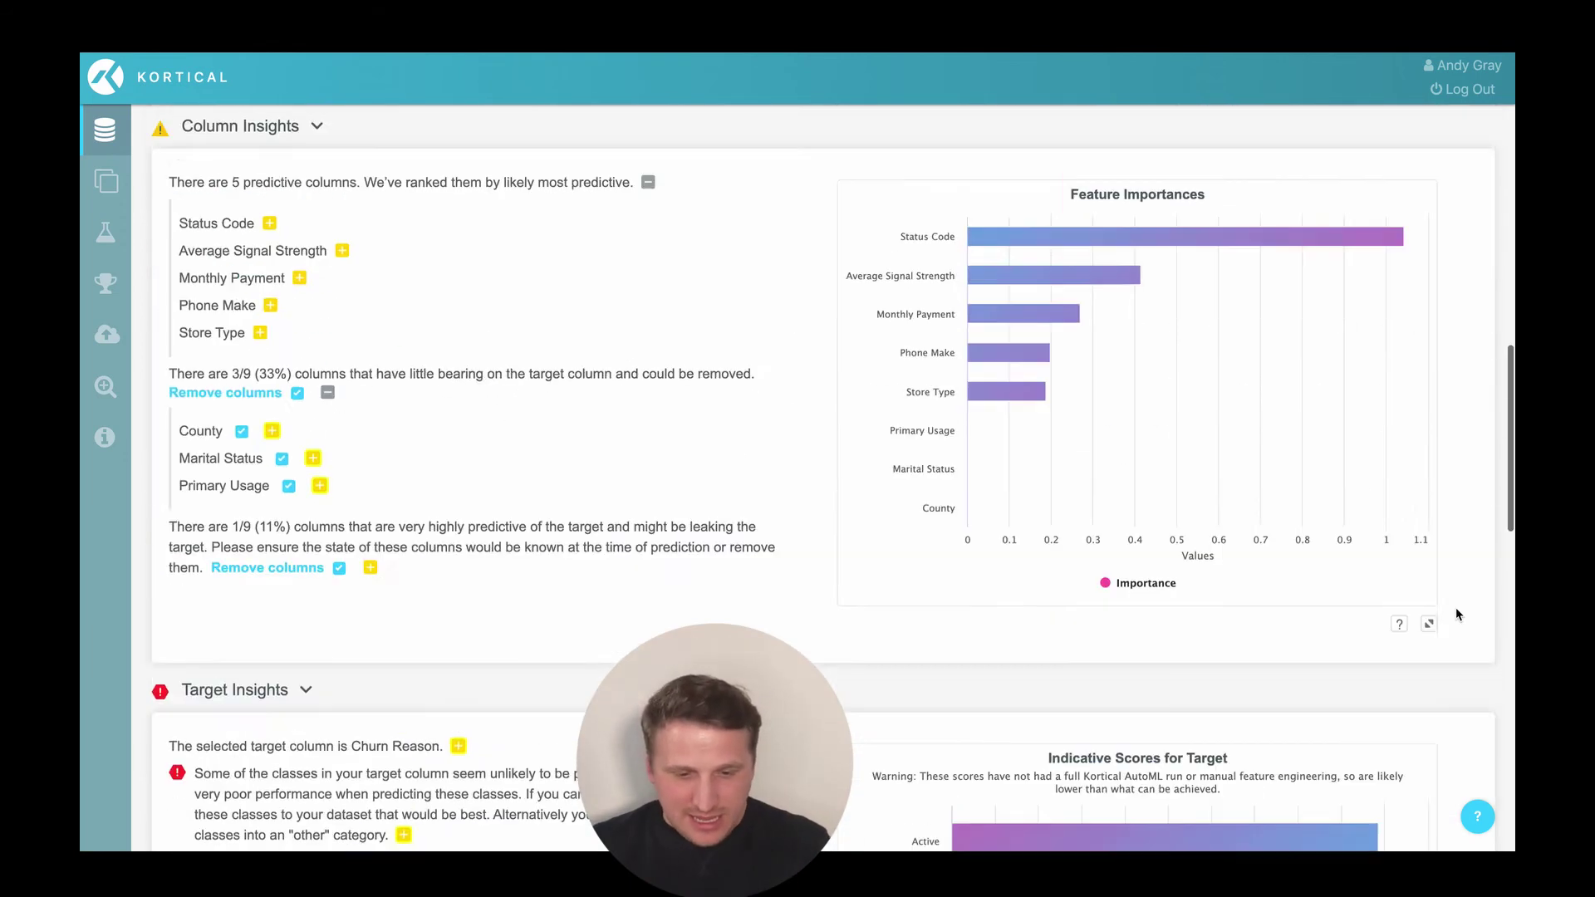
Examine the class distribution of the Churn Reason target column under Target Insights, and collapse its details.
scroll(659, 620, down, 15)
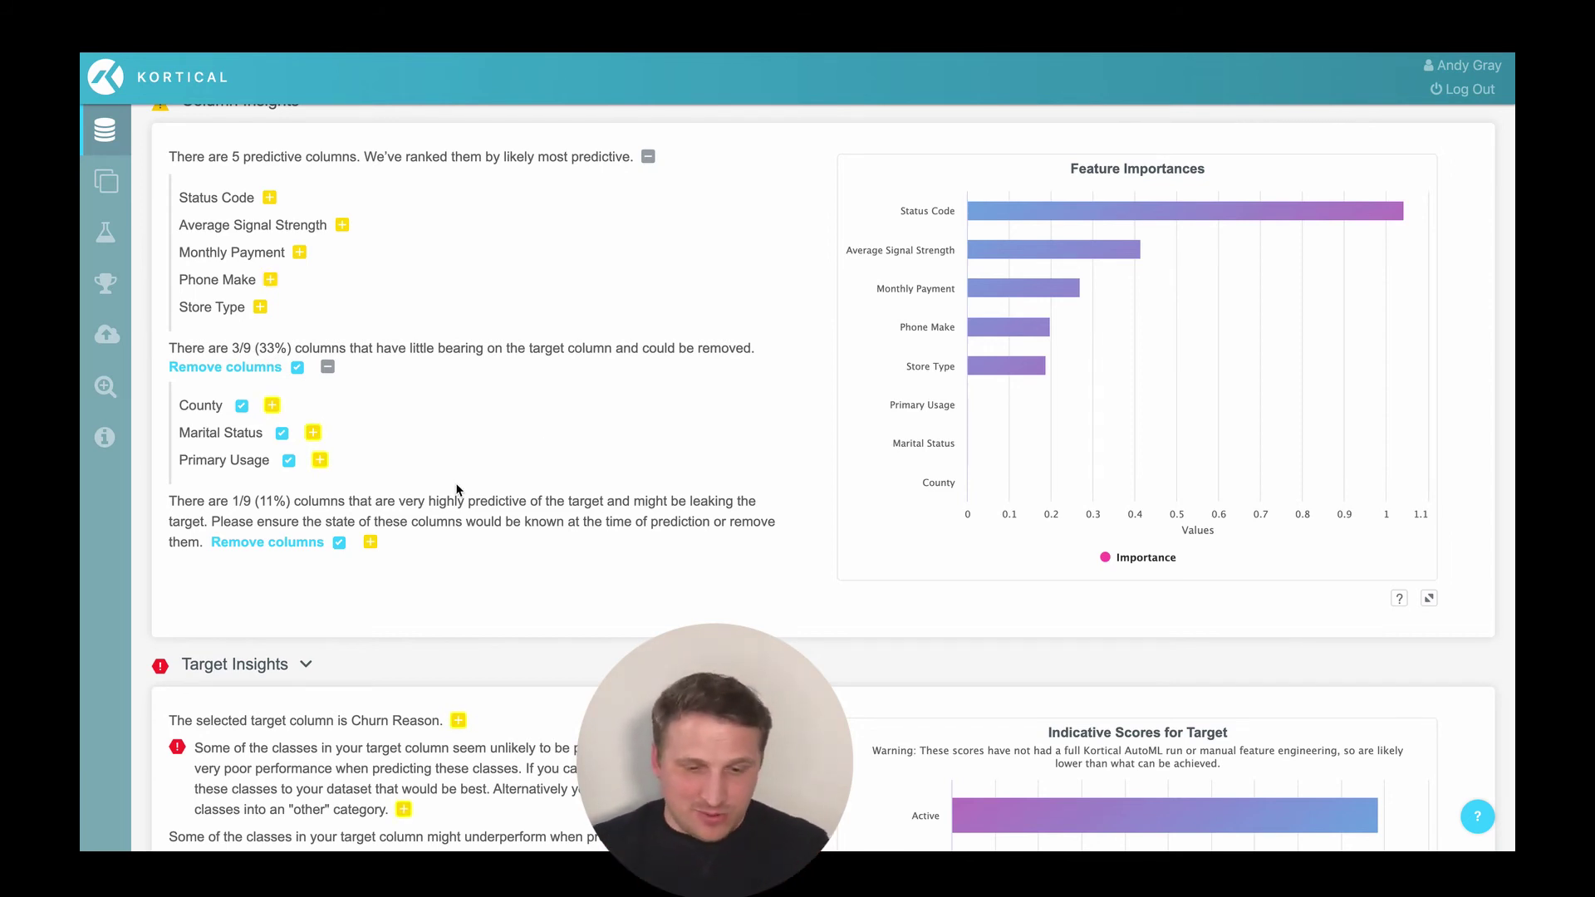
scroll(457, 490, down, 5)
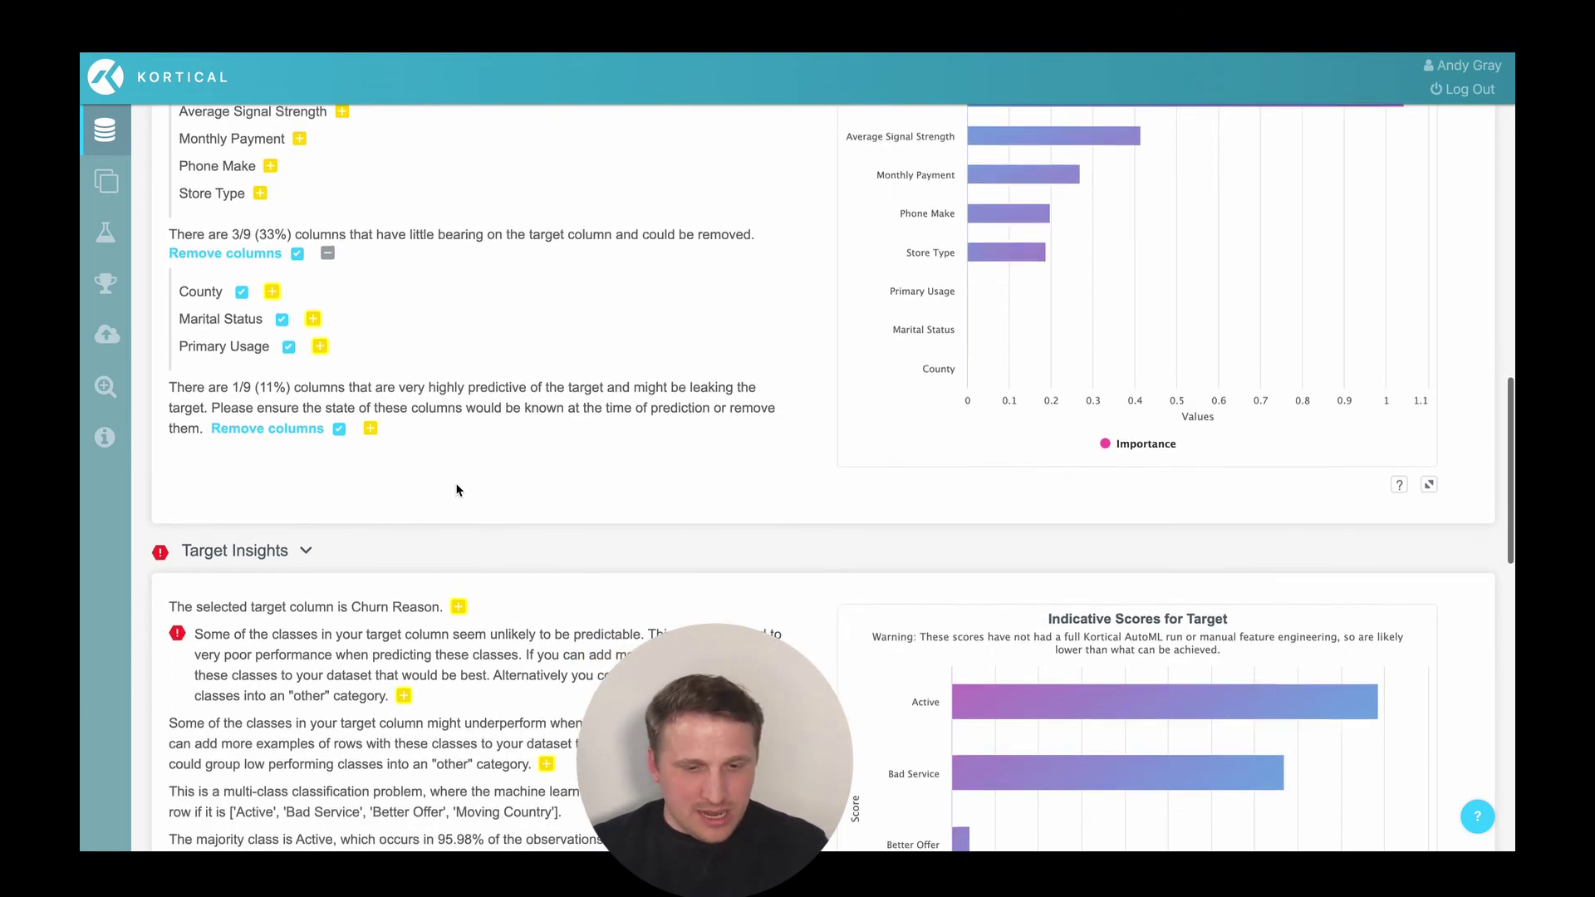
scroll(457, 490, down, 2)
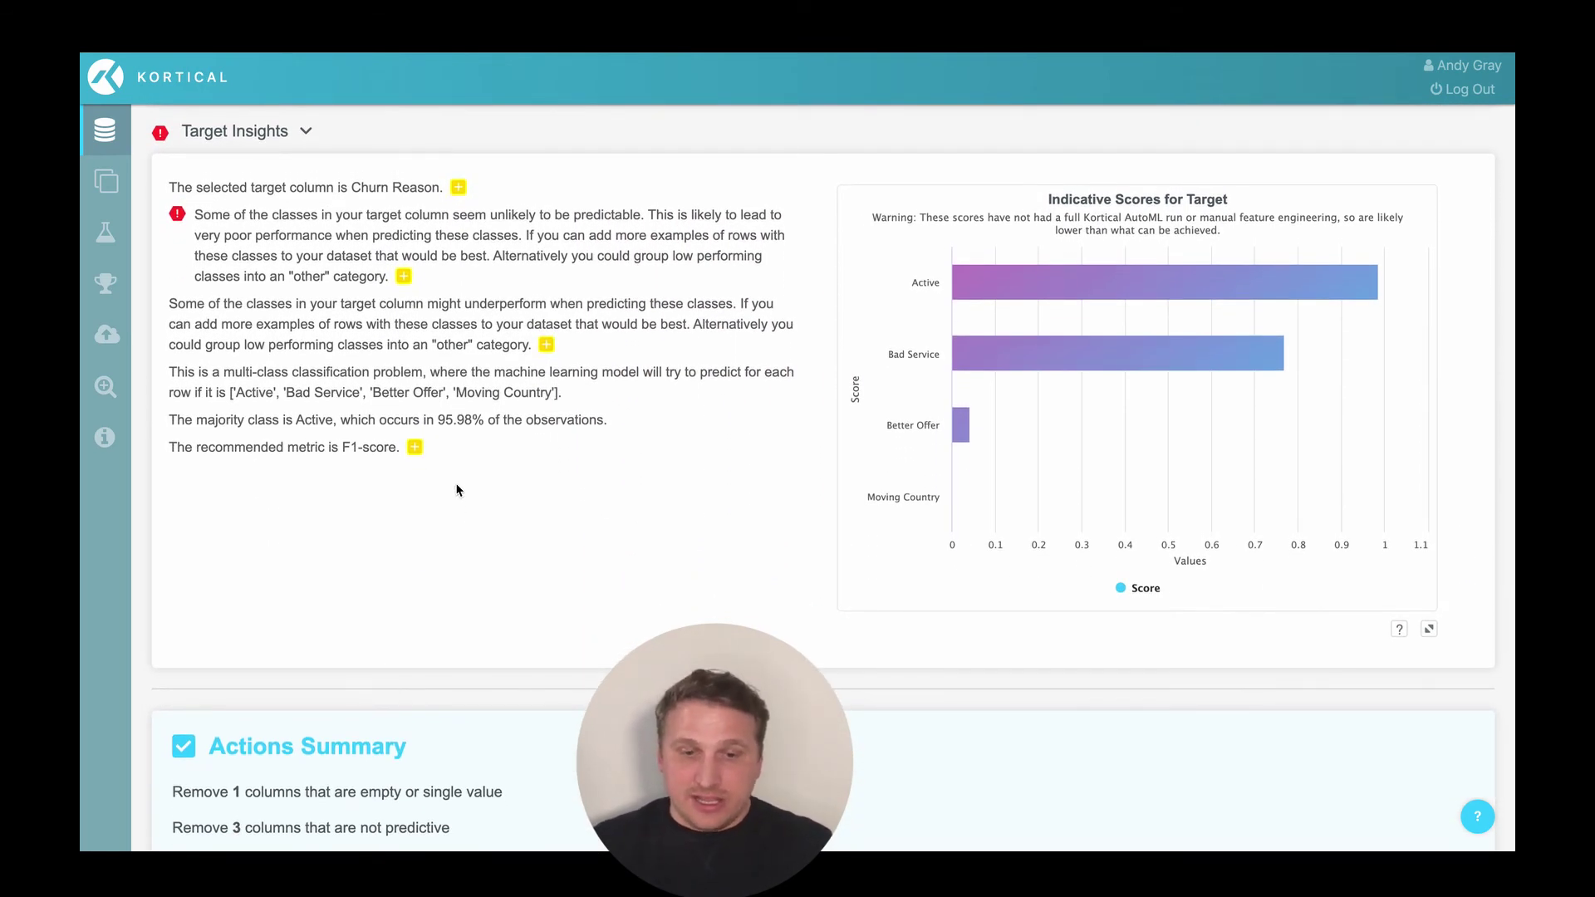
click(459, 188)
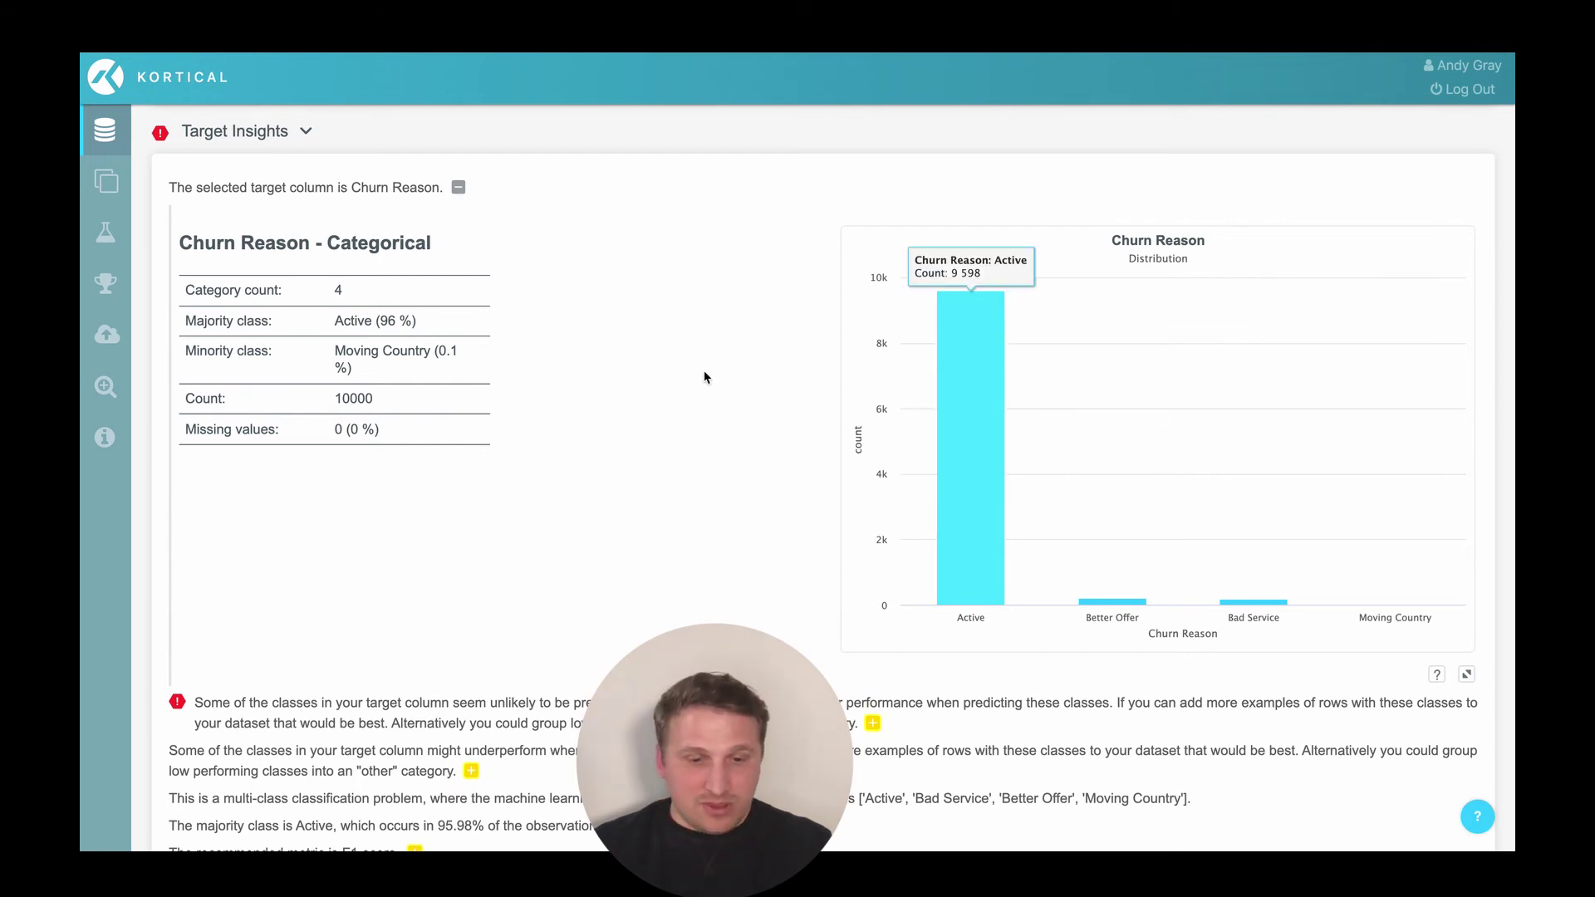
click(459, 190)
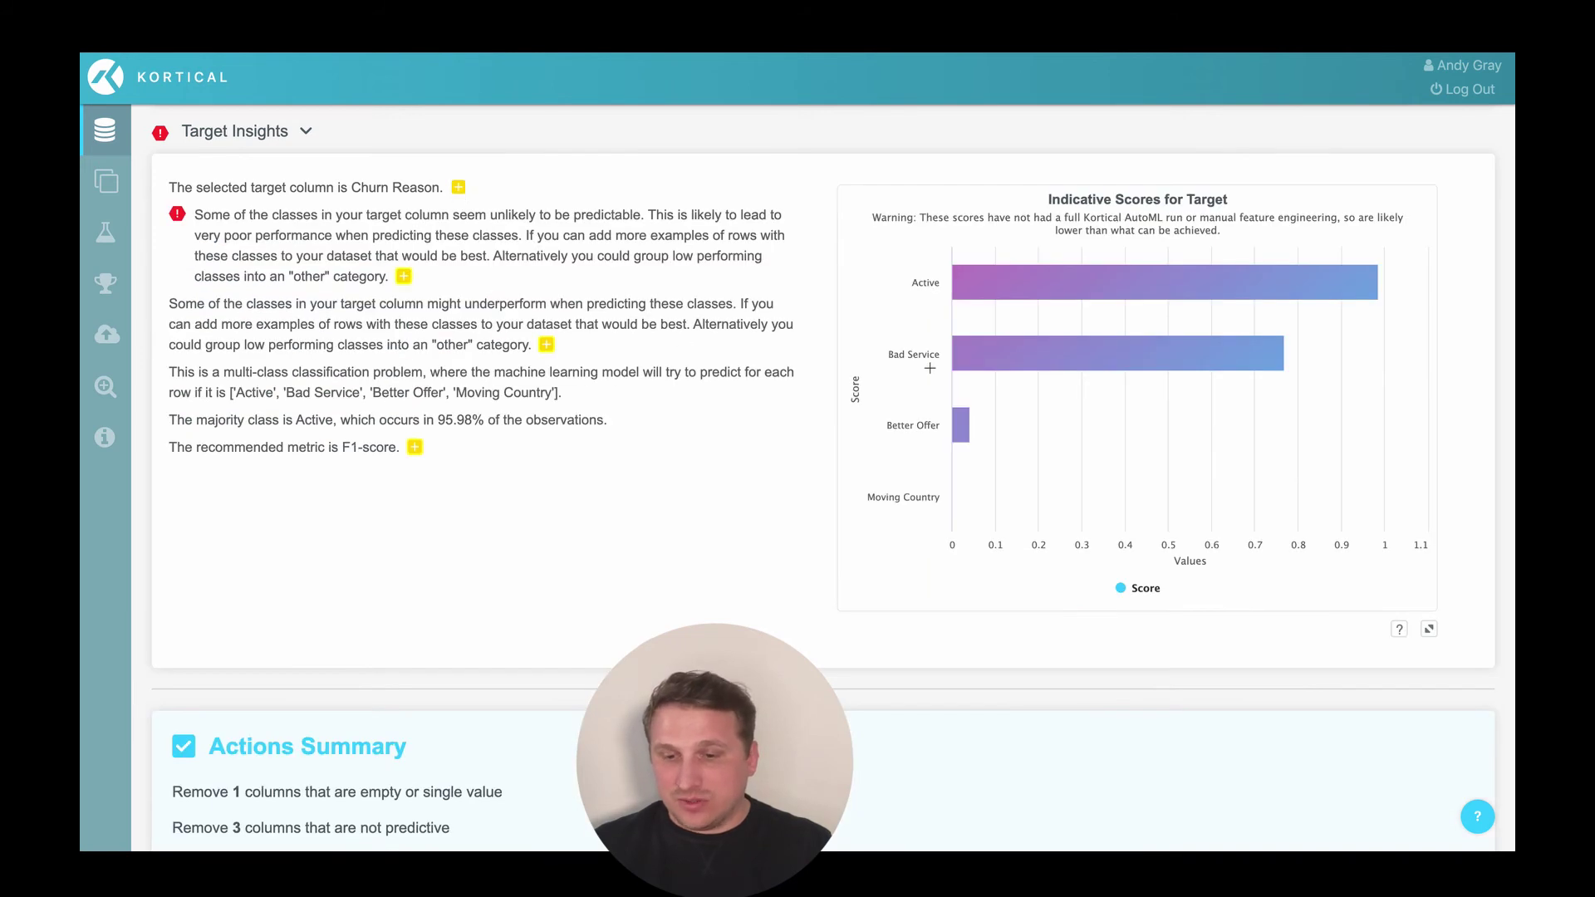
Compare the indicative scores of the churn classes and read the guidance behind the recommended F1-score metric, collapsing it again.
mouse_move(1001, 336)
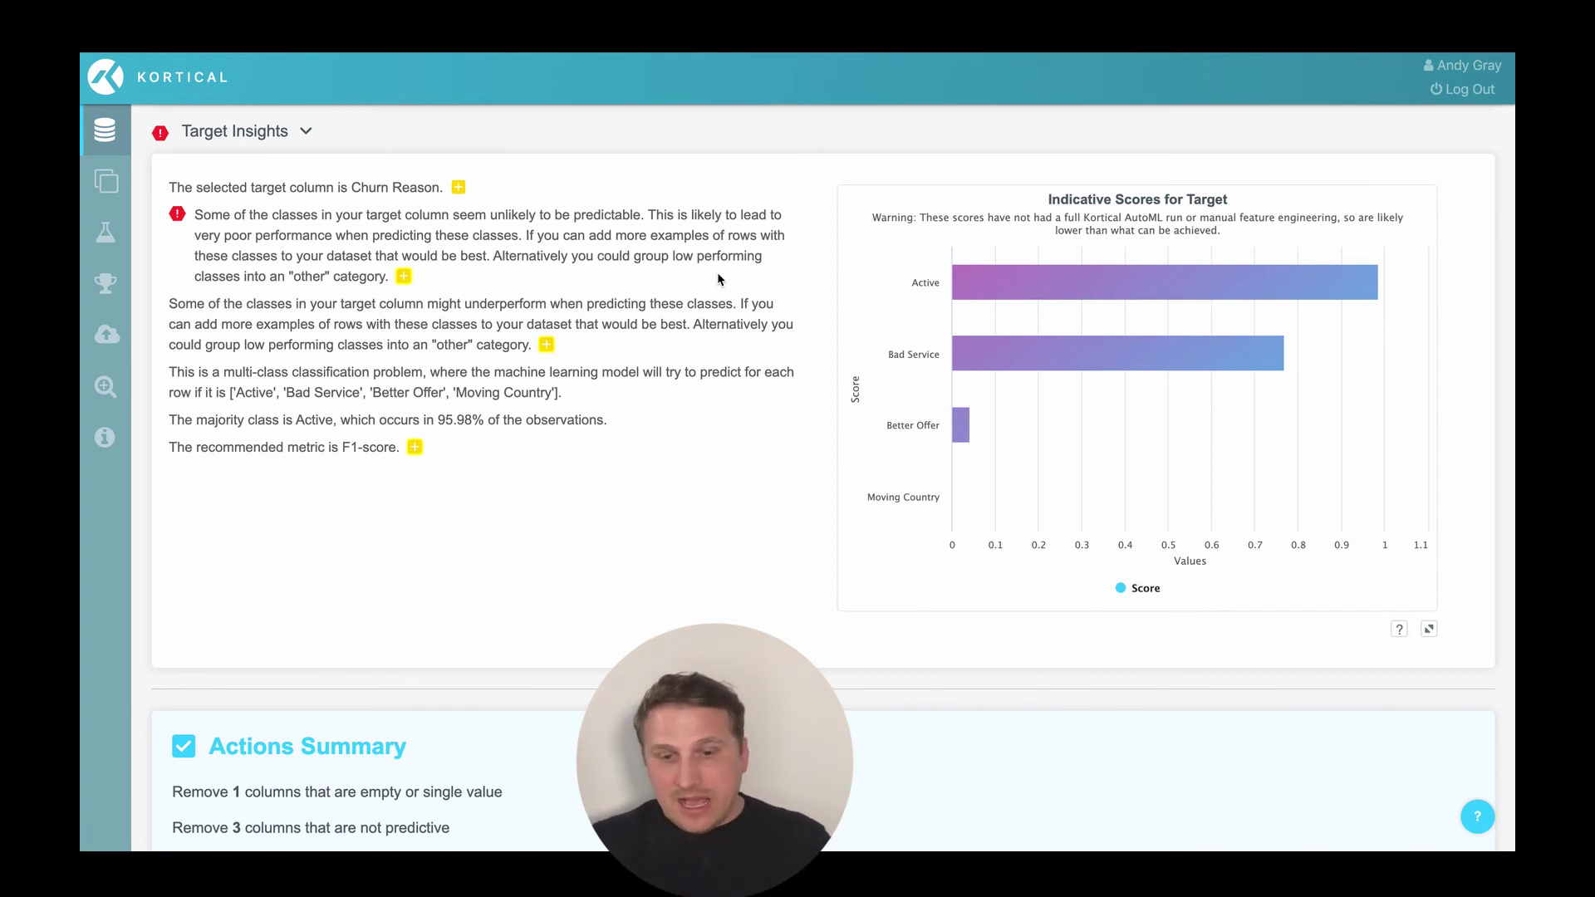
click(416, 450)
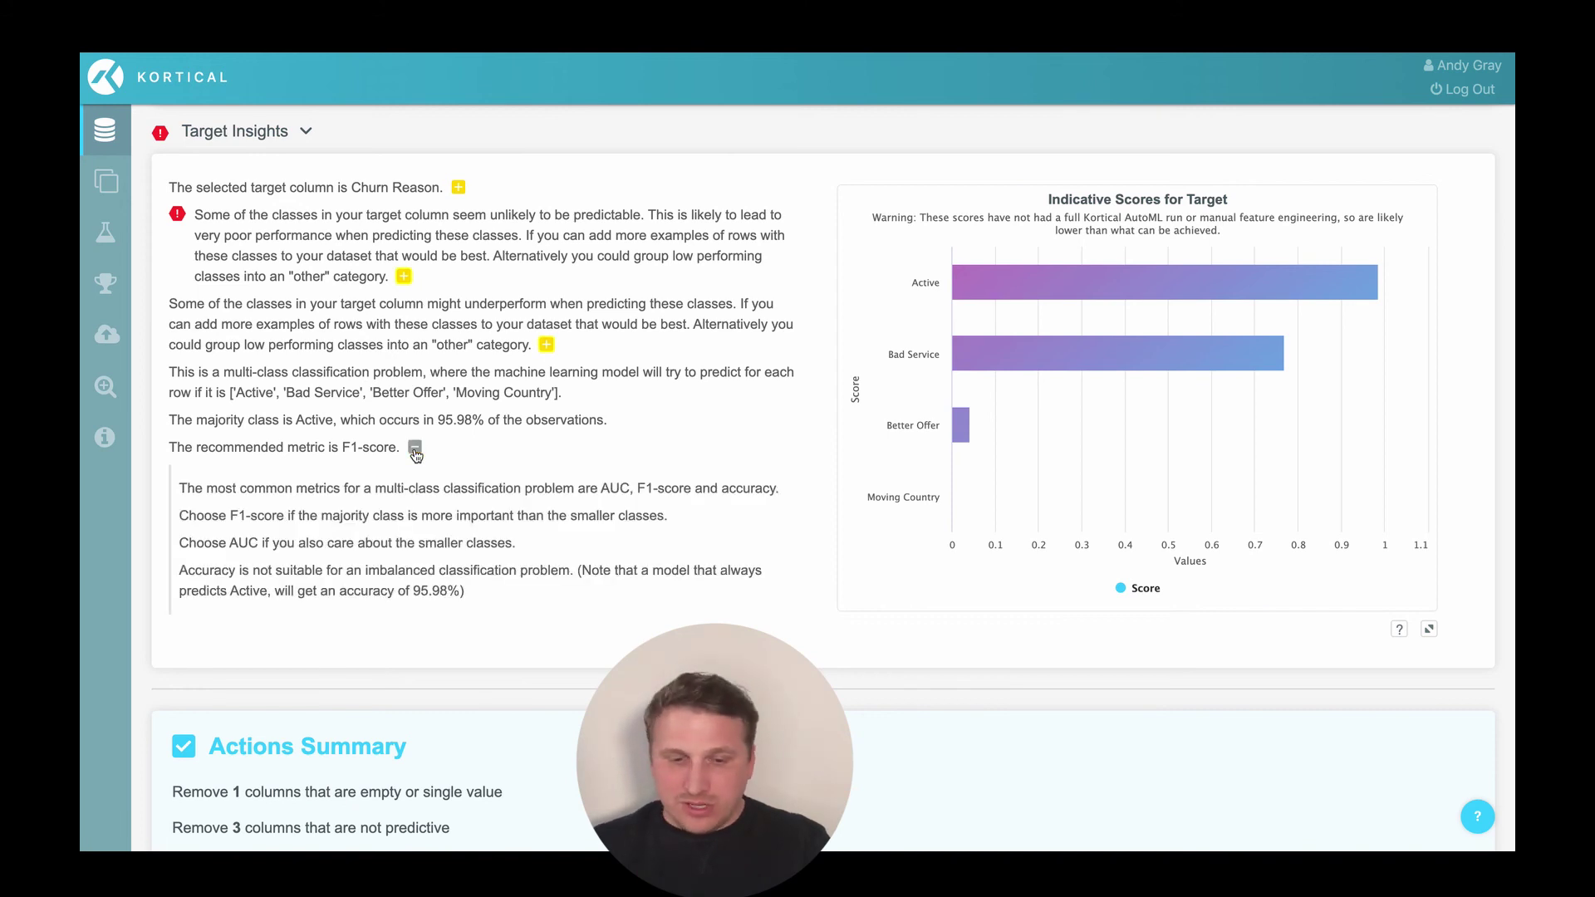
click(415, 451)
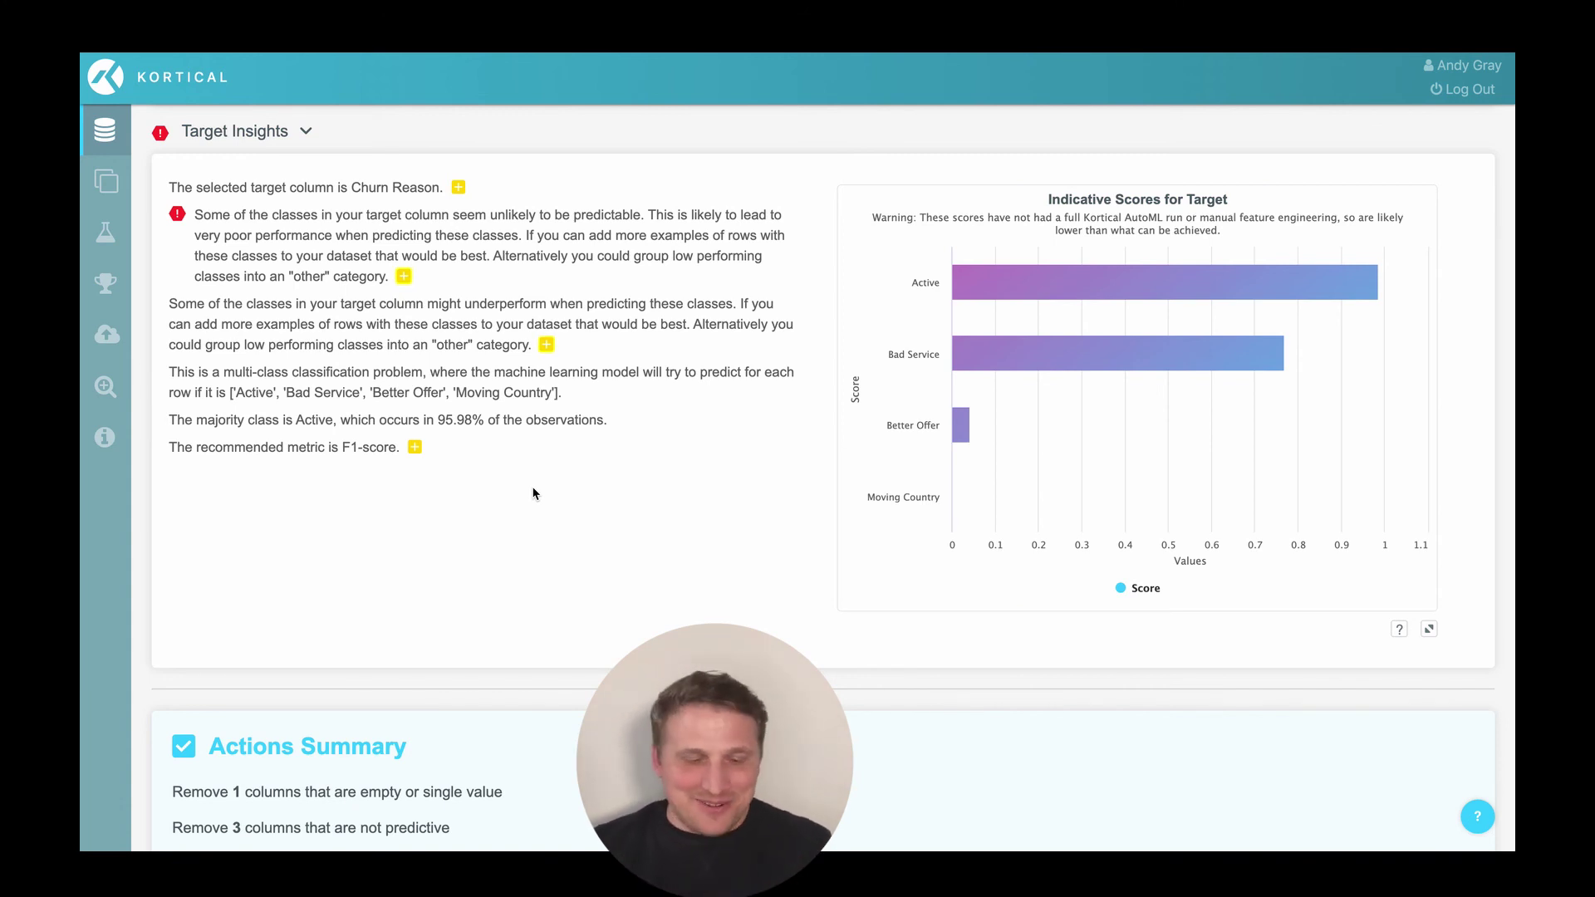
Review the Actions Summary of columns set for removal and the feedback form beneath it.
scroll(533, 494, down, 3)
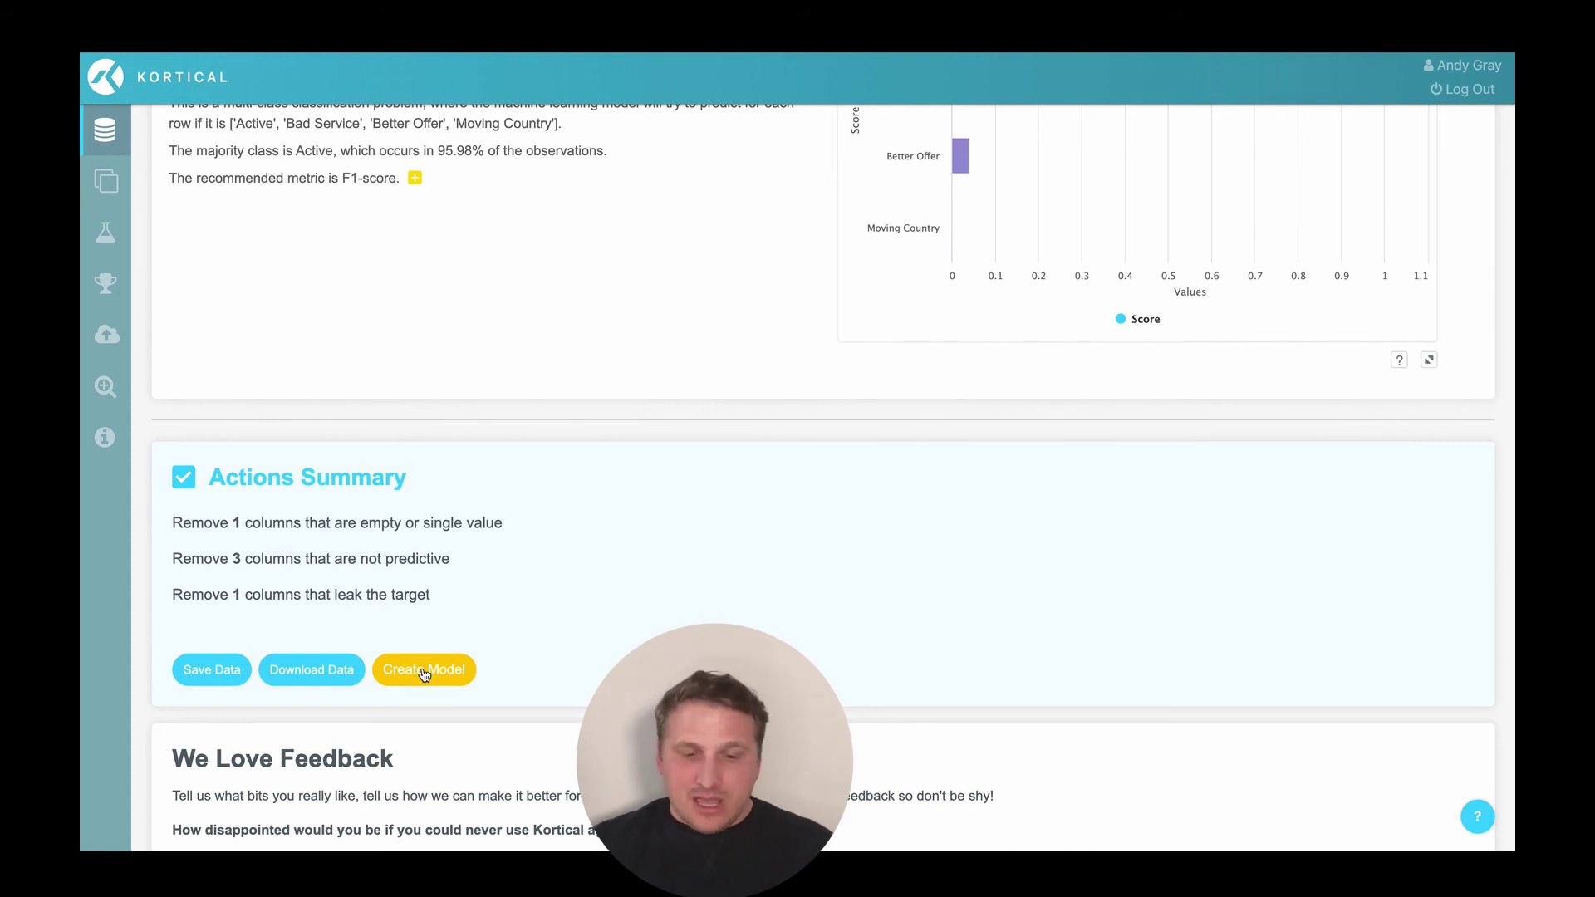
scroll(797, 499, down, 5)
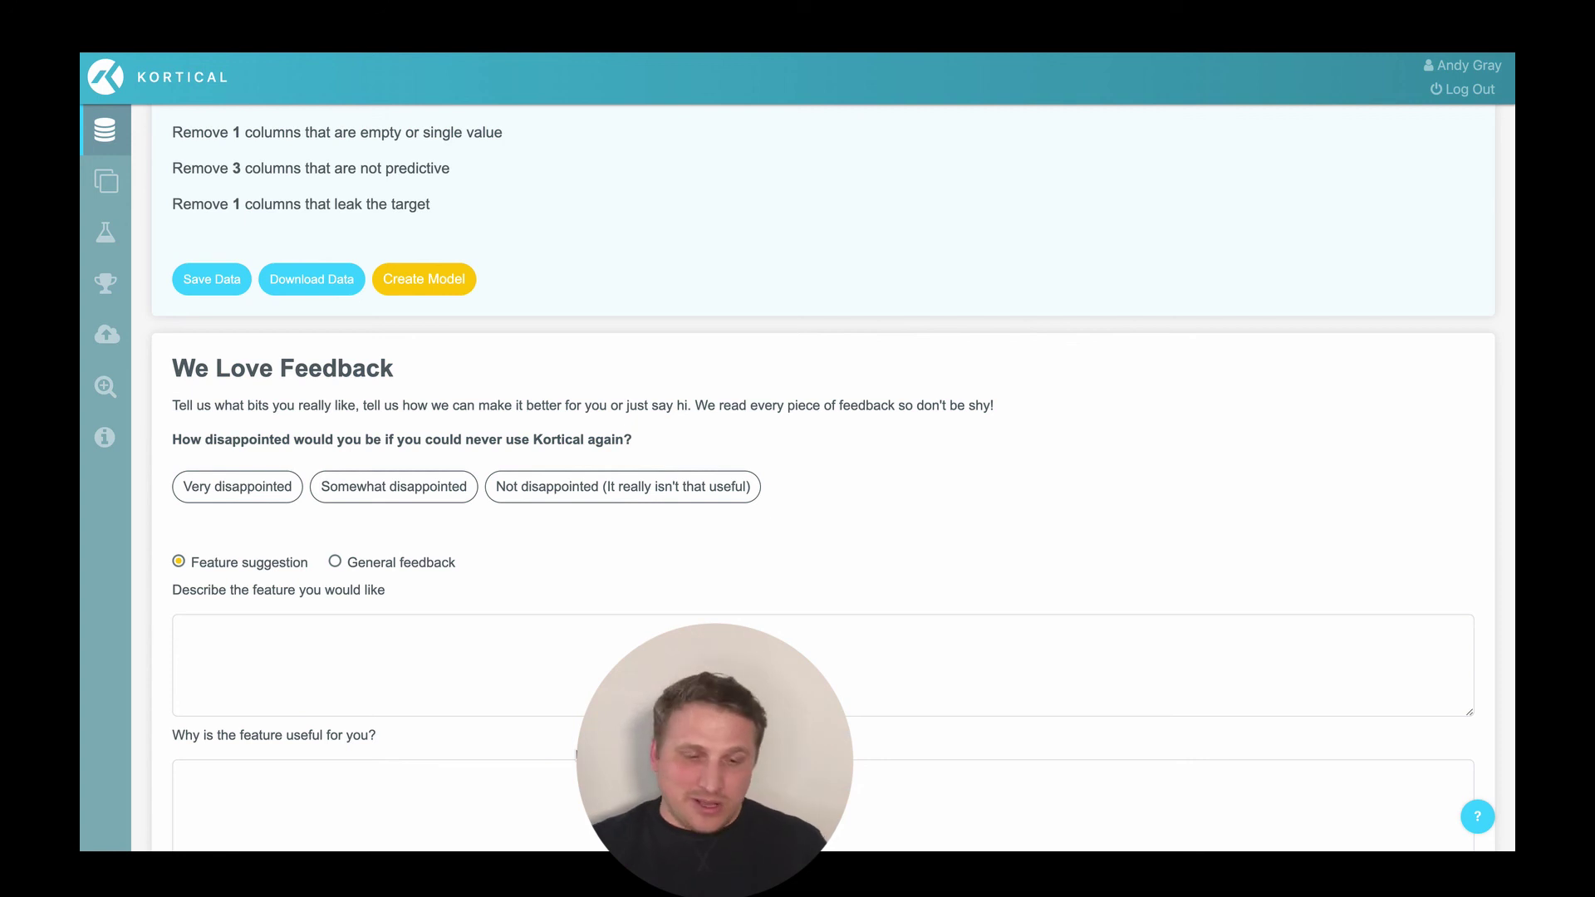
scroll(822, 478, up, 5)
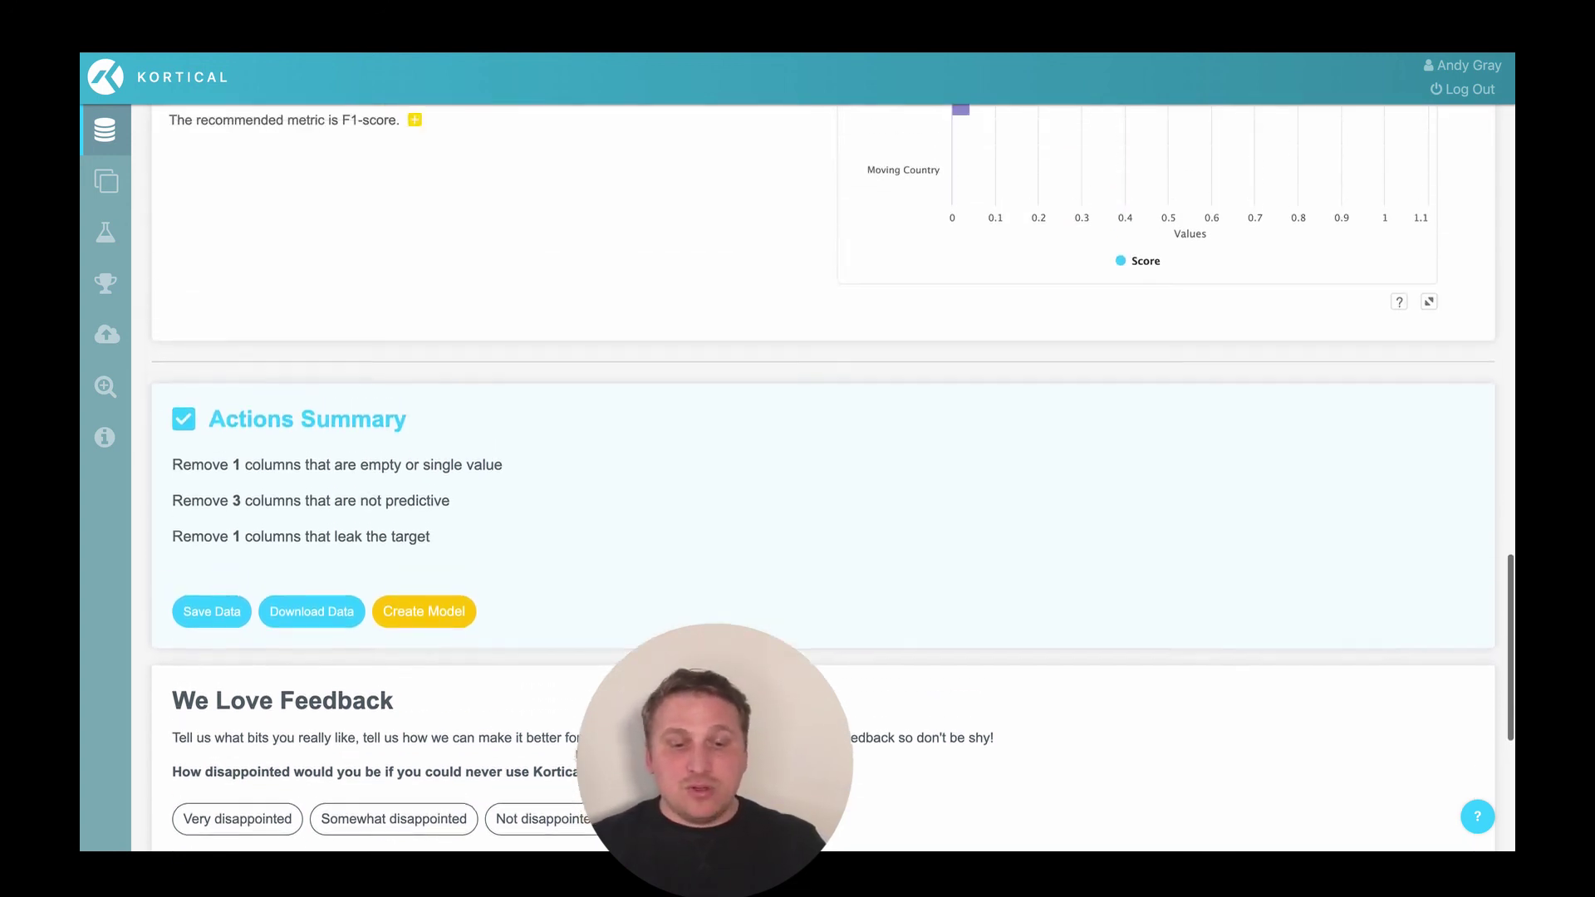